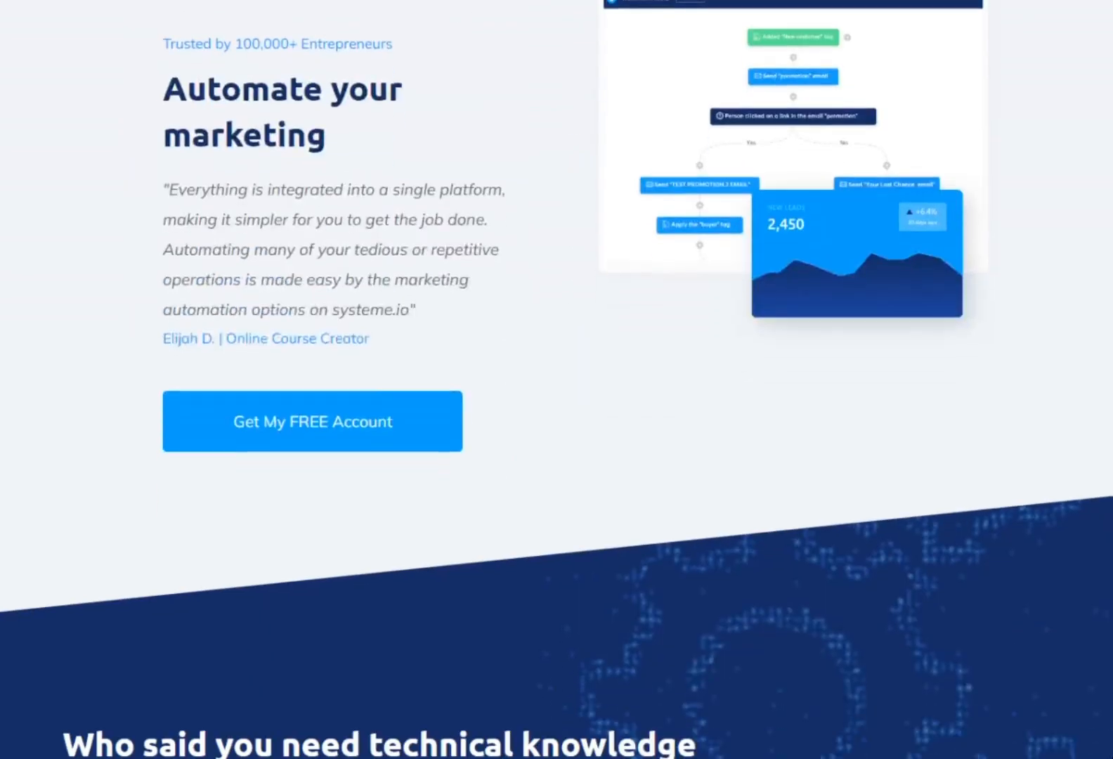
Look through the systeme.io homepage, covering its audiences, savings and testimonials, and start creating a free account.
{"action": "scroll", "coordinate": [557, 380], "scroll_direction": "down", "scroll_amount": 8}
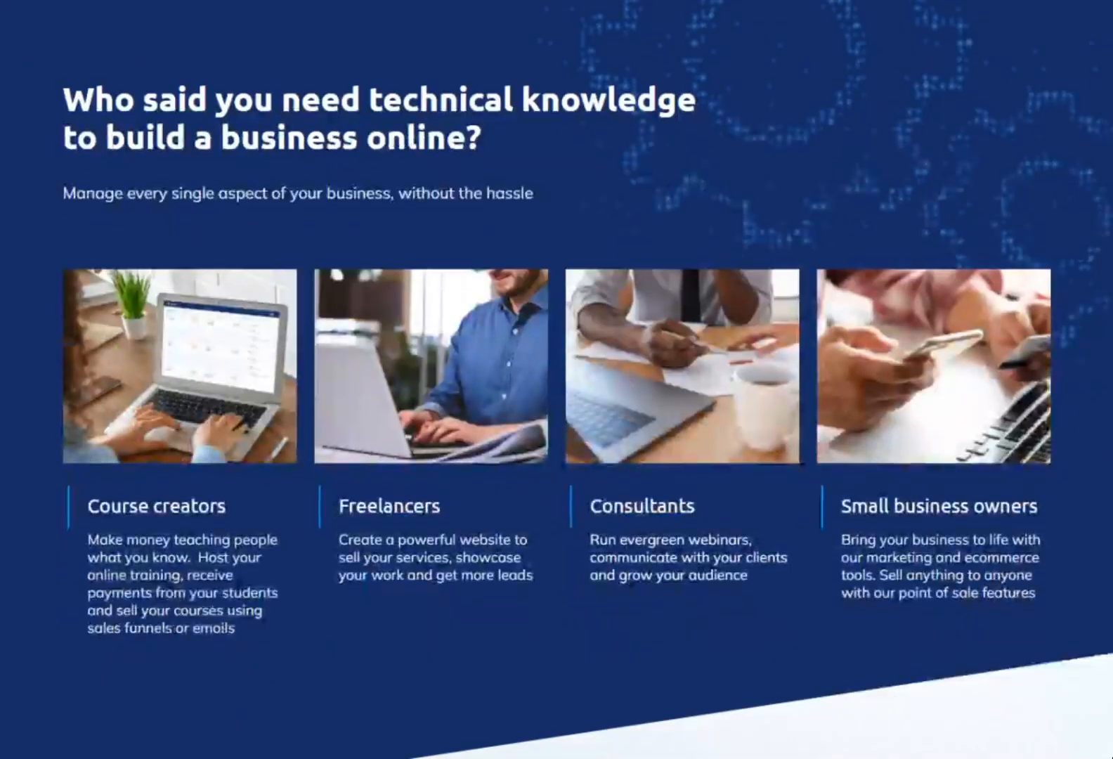
{"action": "scroll", "coordinate": [556, 380], "scroll_direction": "down", "scroll_amount": 5}
{"action": "scroll", "coordinate": [557, 379], "scroll_direction": "down", "scroll_amount": 6}
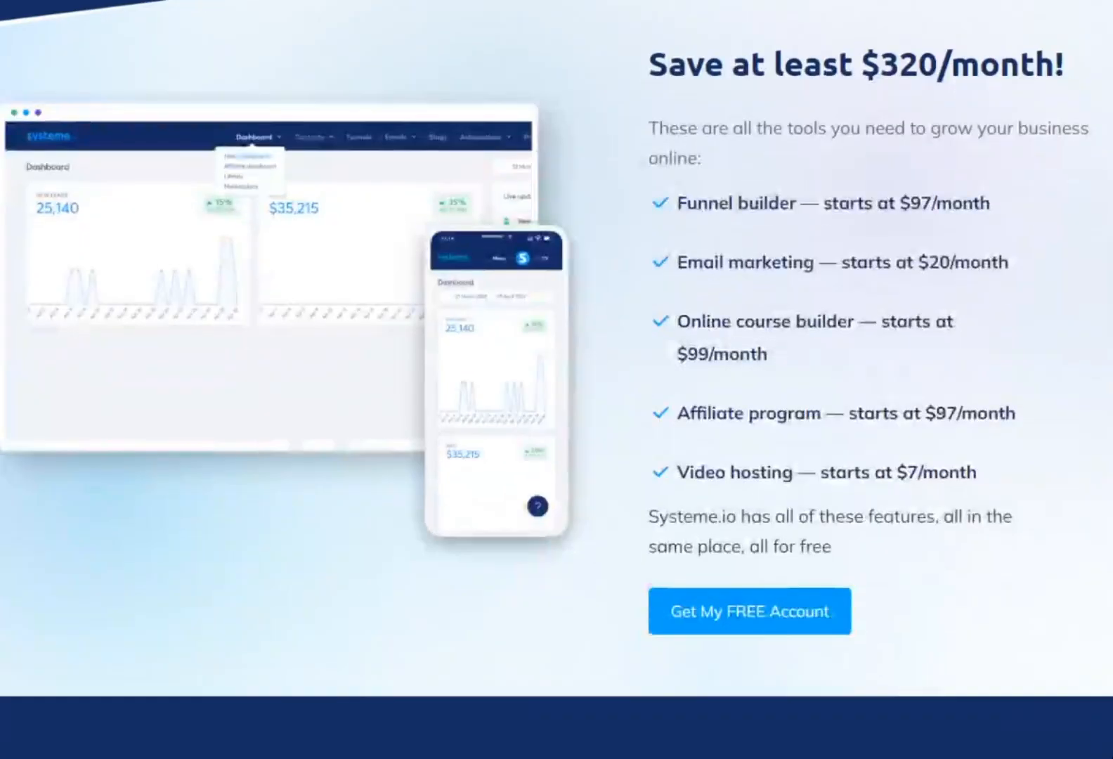
{"action": "scroll", "coordinate": [556, 379], "scroll_direction": "down", "scroll_amount": 10}
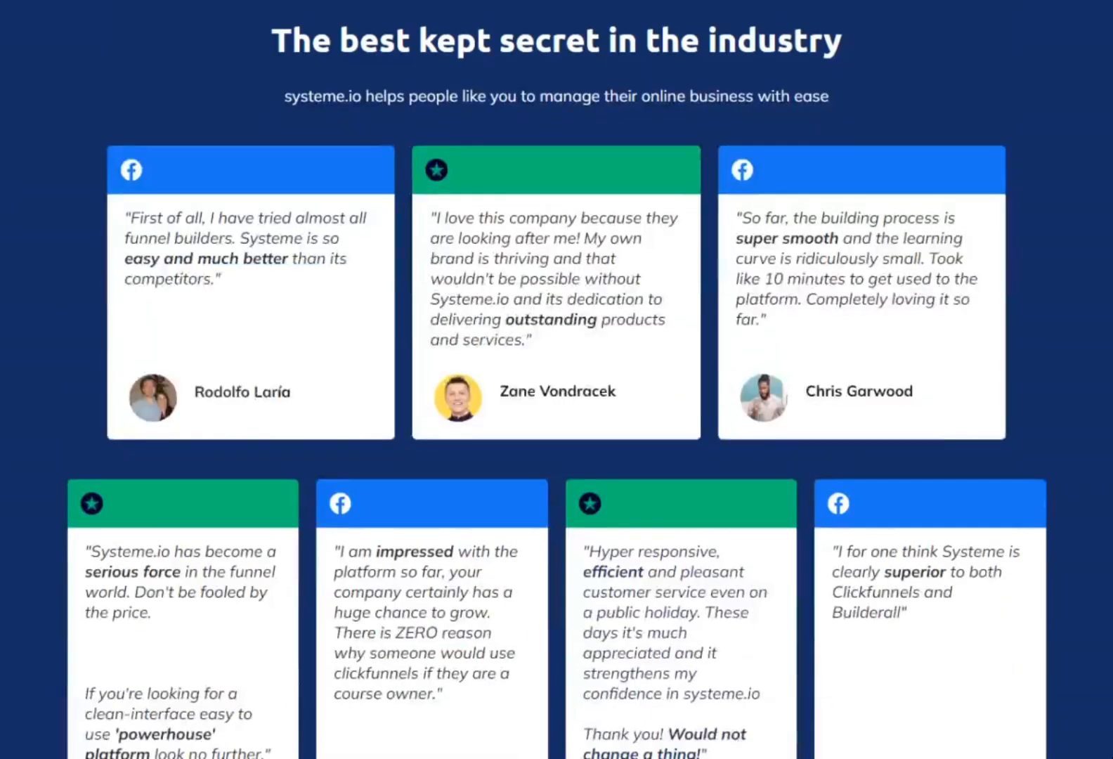
{"action": "scroll", "coordinate": [557, 379], "scroll_direction": "down", "scroll_amount": 4}
{"action": "scroll", "coordinate": [556, 380], "scroll_direction": "down", "scroll_amount": 16}
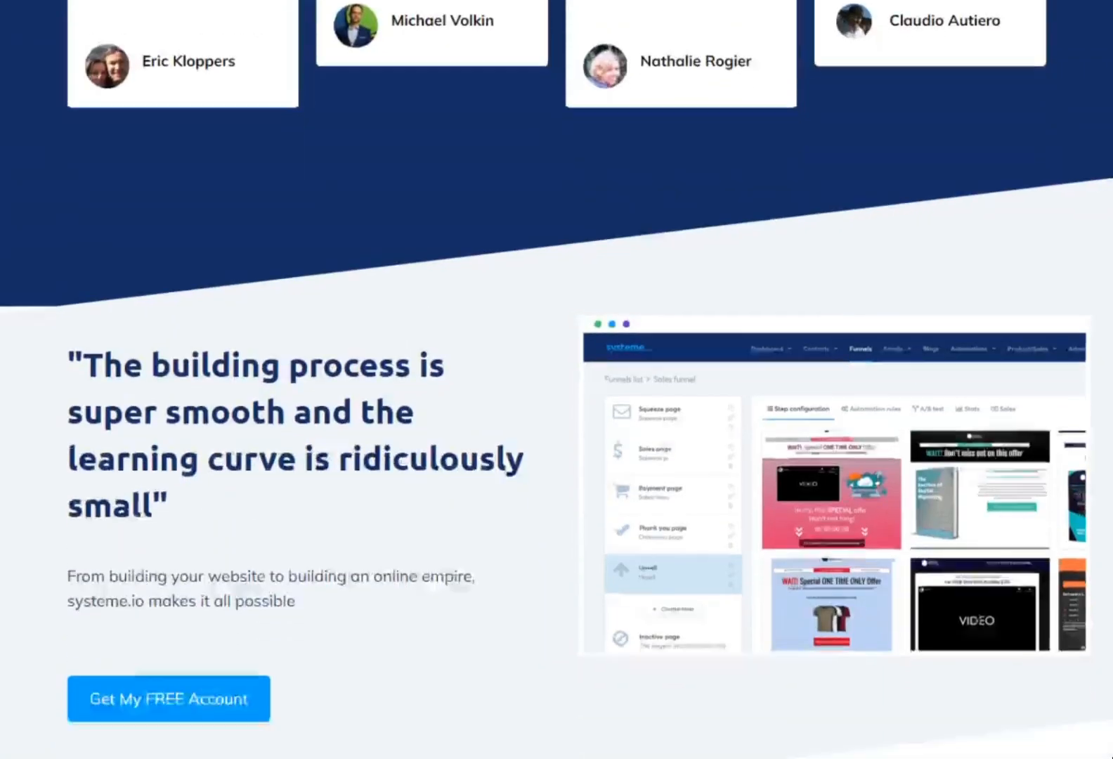
{"action": "scroll", "coordinate": [557, 379], "scroll_direction": "down", "scroll_amount": 4}
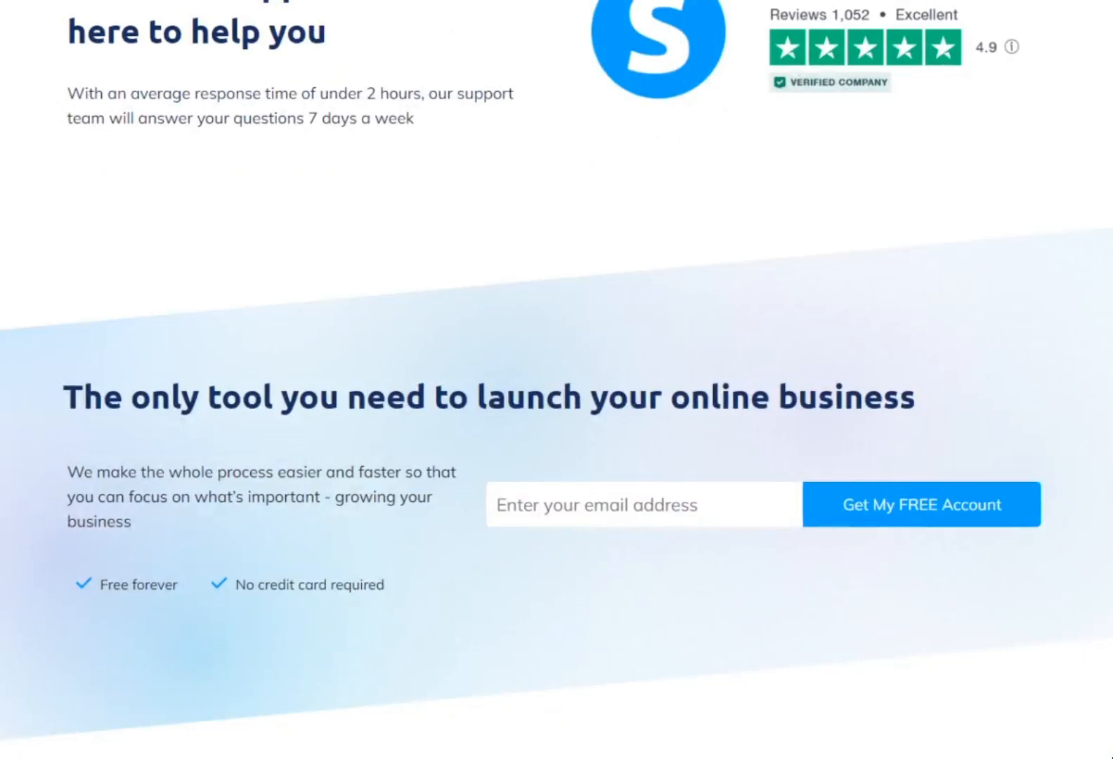
{"action": "scroll", "coordinate": [557, 379], "scroll_direction": "up", "scroll_amount": 20}
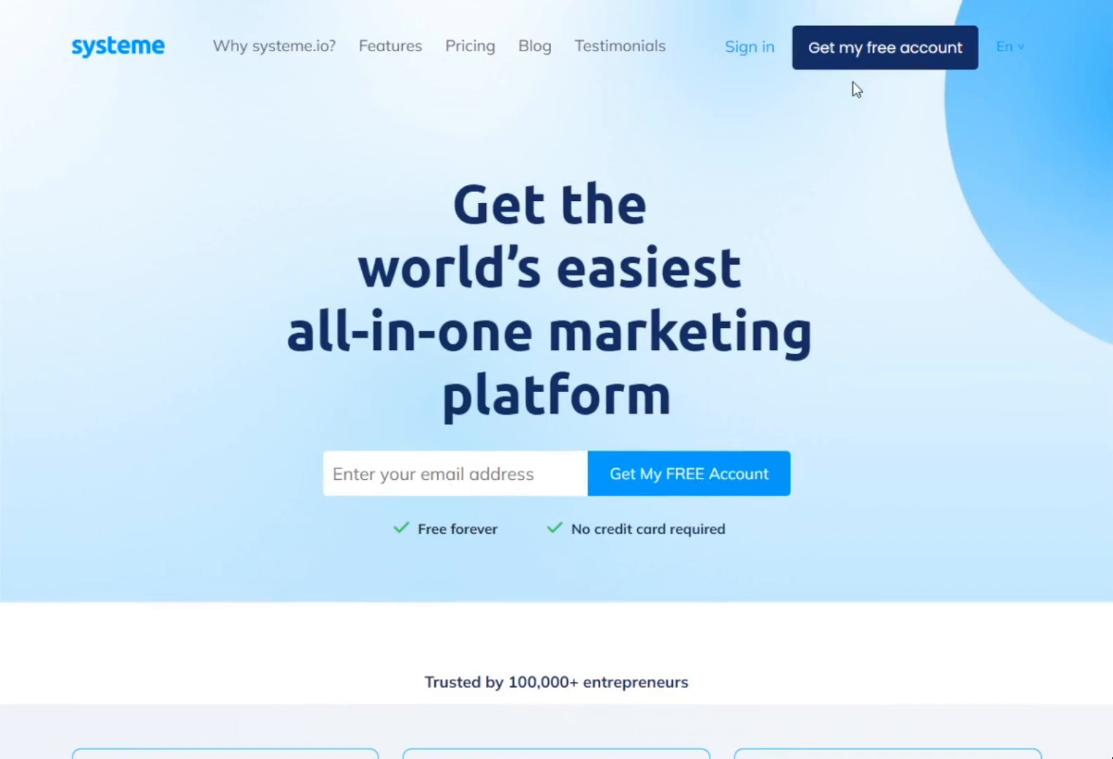
{"action": "left_click", "coordinate": [874, 60]}
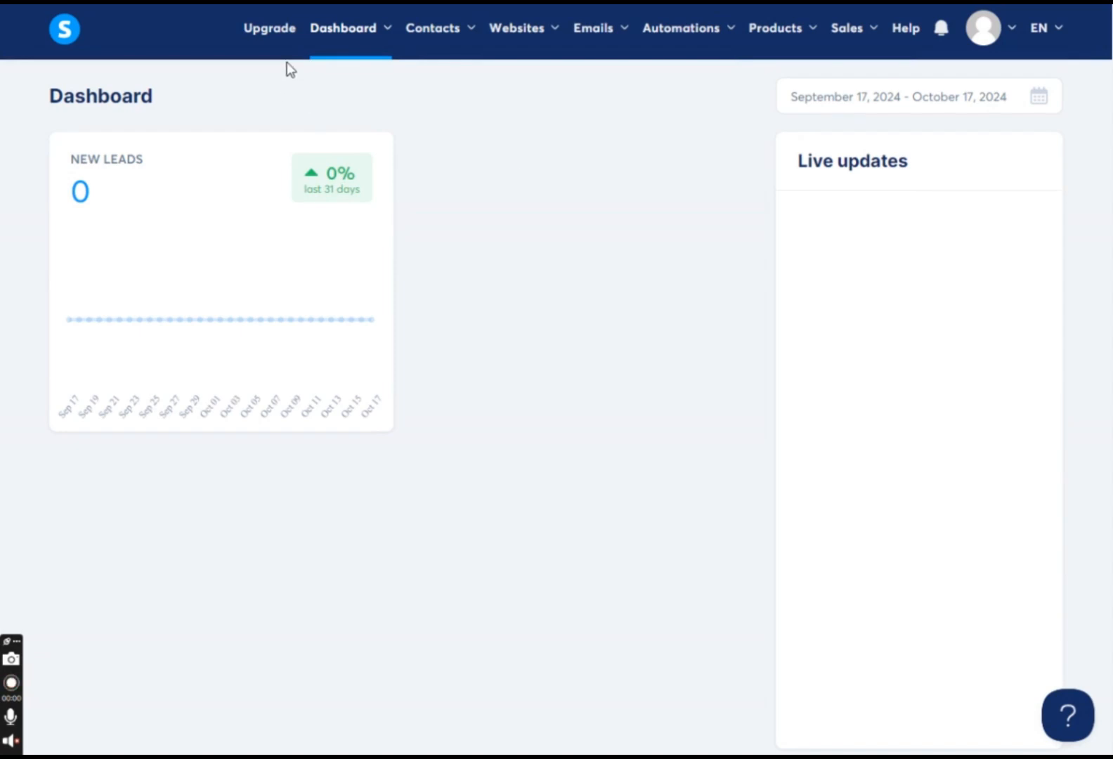
Start creating a new digital store and name it "lostoffer digitals".
{"action": "mouse_move", "coordinate": [347, 32]}
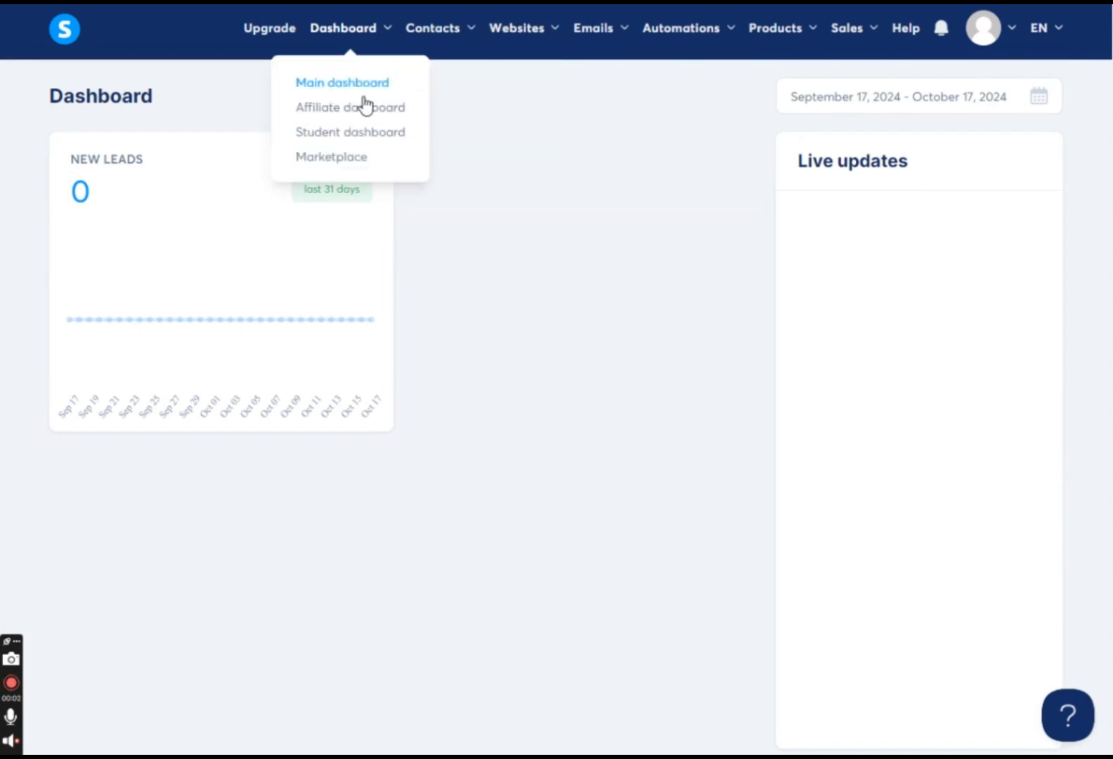
{"action": "mouse_move", "coordinate": [517, 39]}
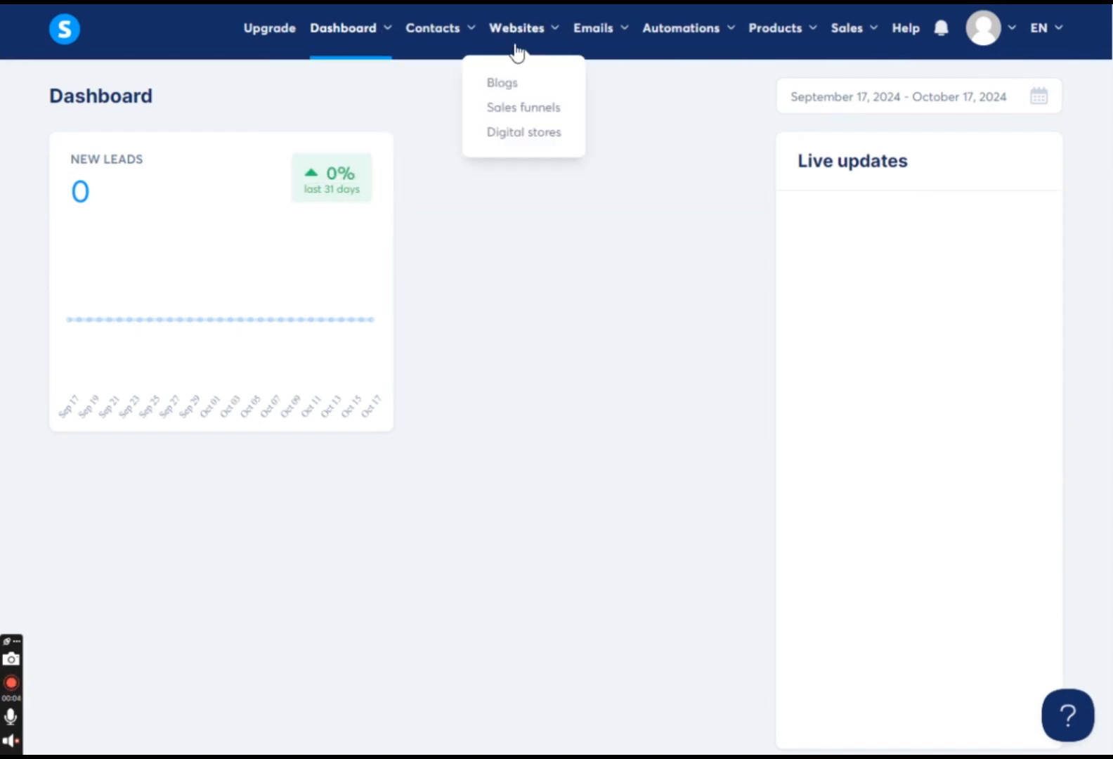
{"action": "left_click", "coordinate": [507, 135]}
{"action": "left_click", "coordinate": [1011, 105]}
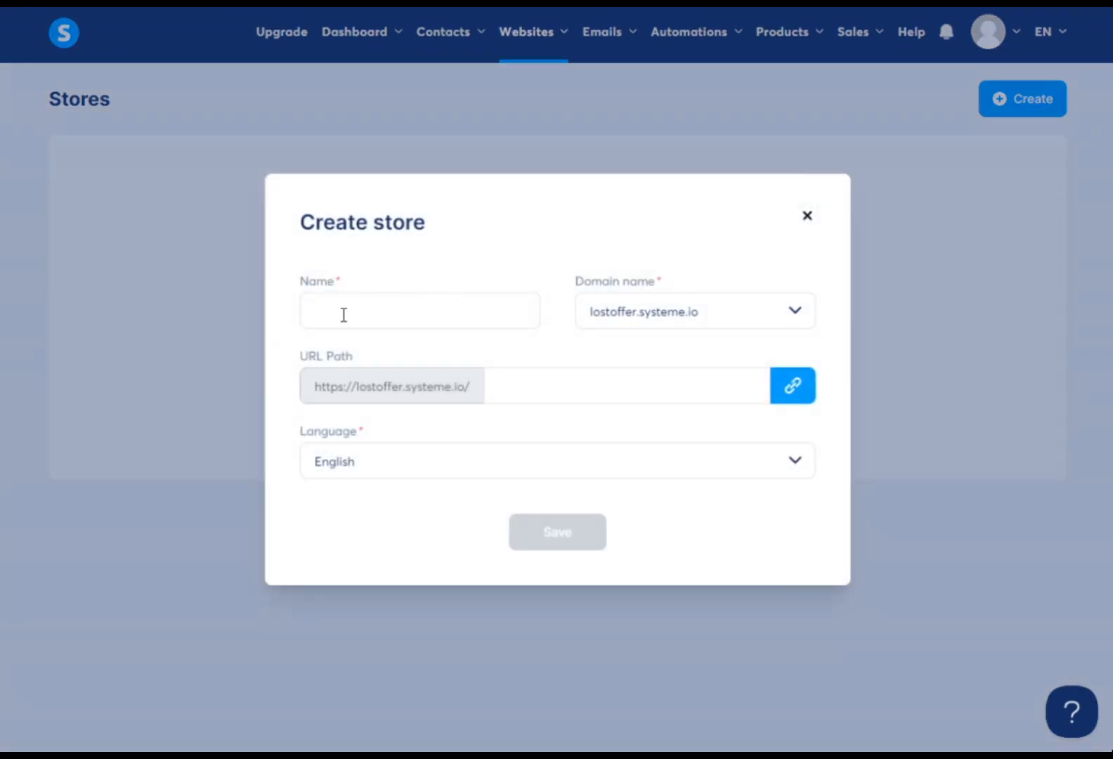
{"action": "left_click", "coordinate": [343, 315]}
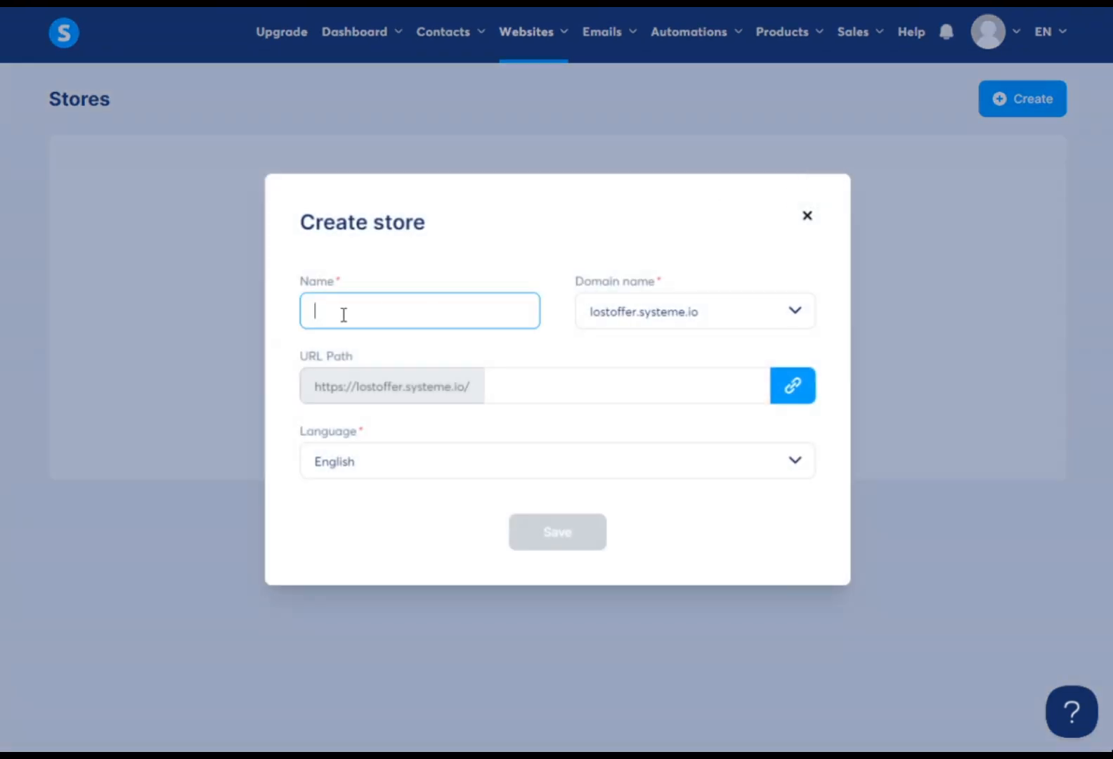
{"action": "type", "text": "lostoffer digitals"}
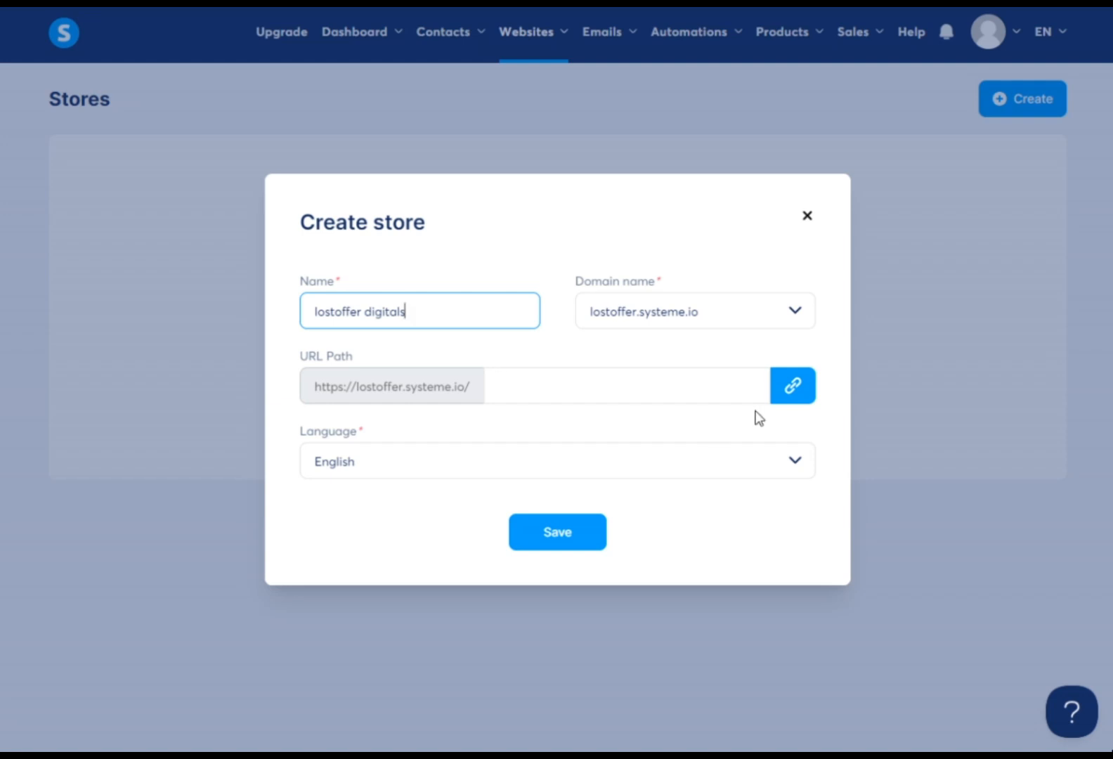
Set the new store's URL path to lostoffer-digitals, keep English as its language, and save the store.
{"action": "left_click", "coordinate": [579, 462]}
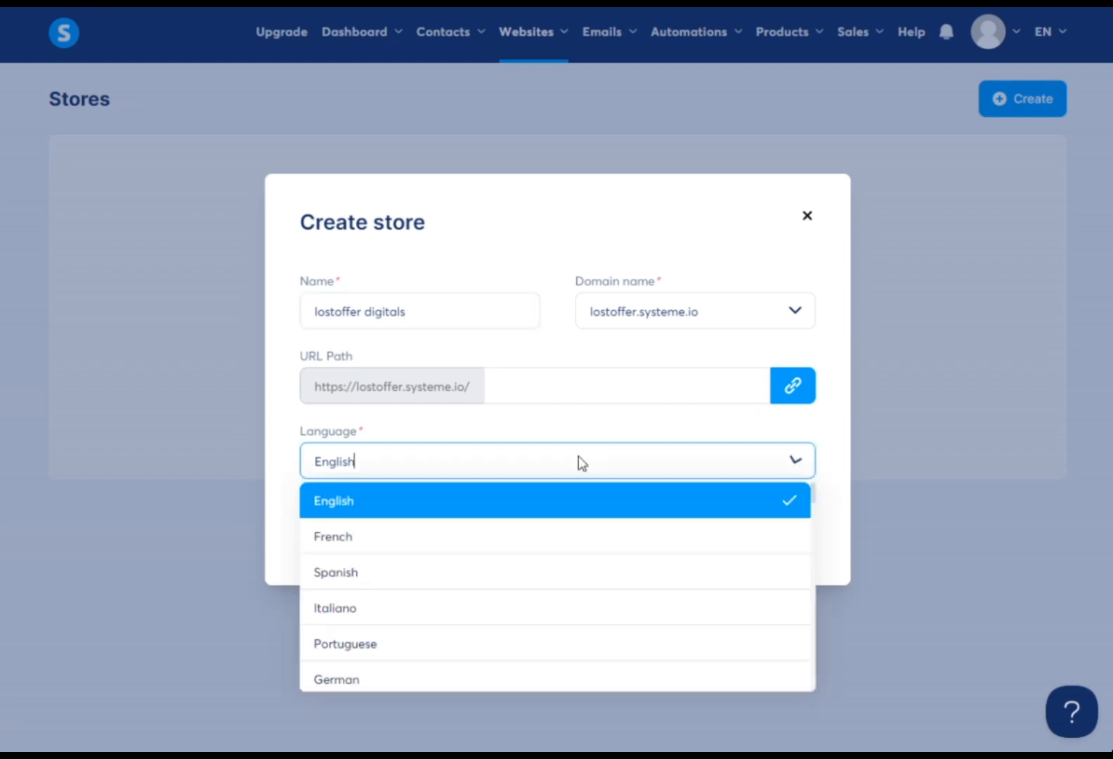
{"action": "left_click", "coordinate": [284, 513]}
{"action": "left_click", "coordinate": [552, 391]}
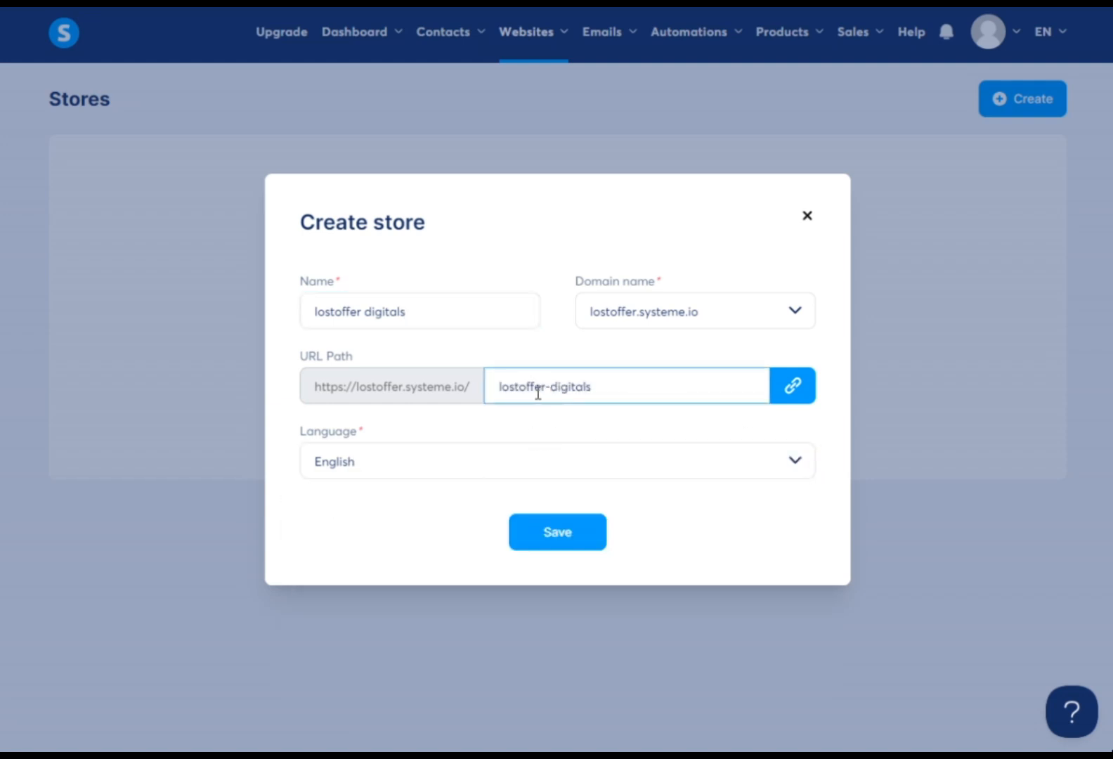
{"action": "left_click", "coordinate": [571, 537]}
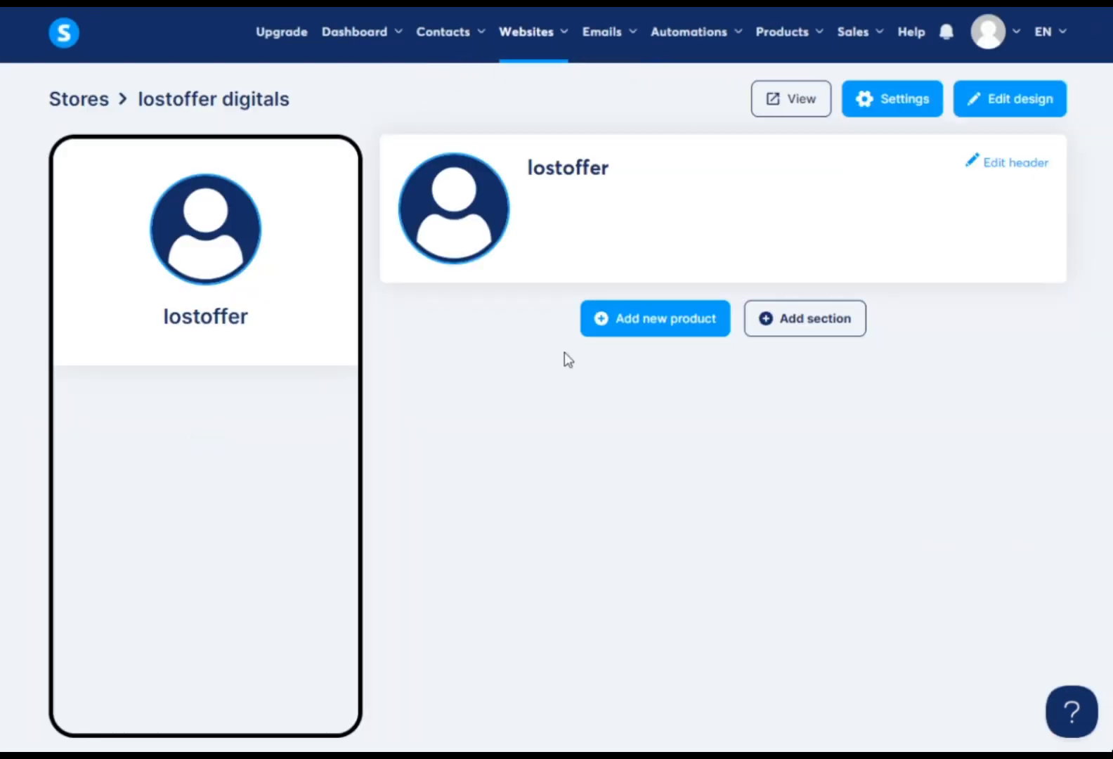
Change the store's currency to U.S. Dollar in its settings and save.
{"action": "left_click", "coordinate": [934, 99]}
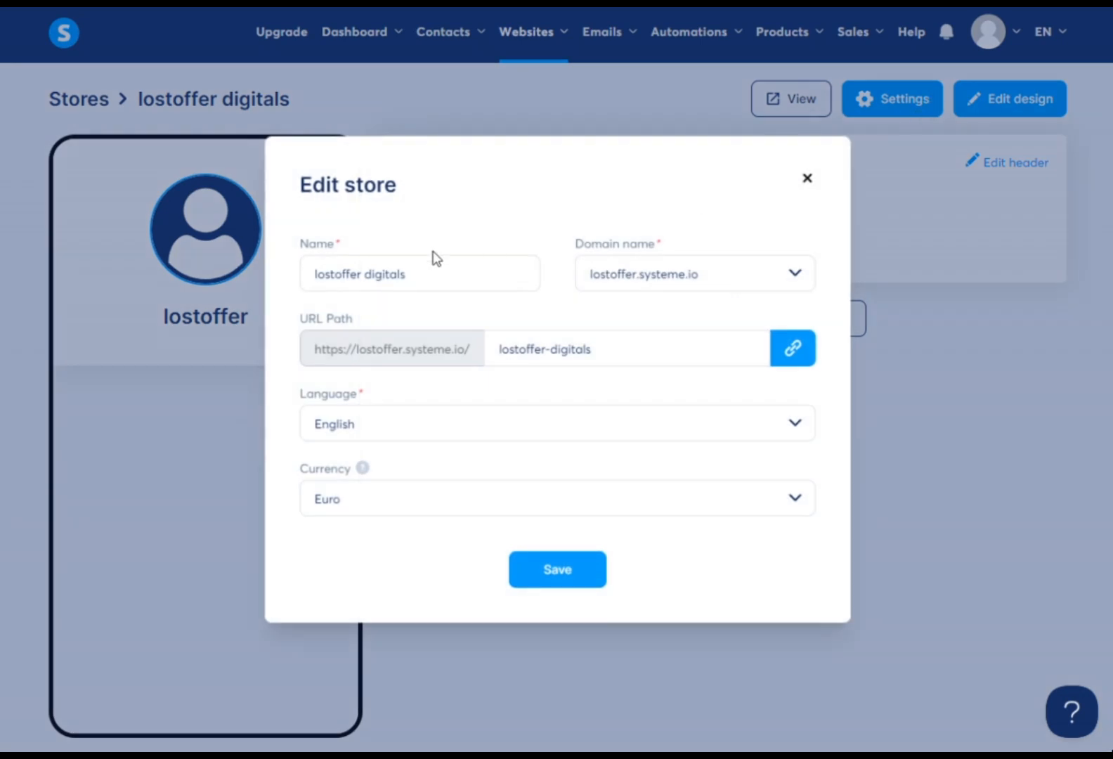
{"action": "left_click", "coordinate": [395, 508]}
{"action": "scroll", "coordinate": [450, 603], "scroll_direction": "down", "scroll_amount": 3}
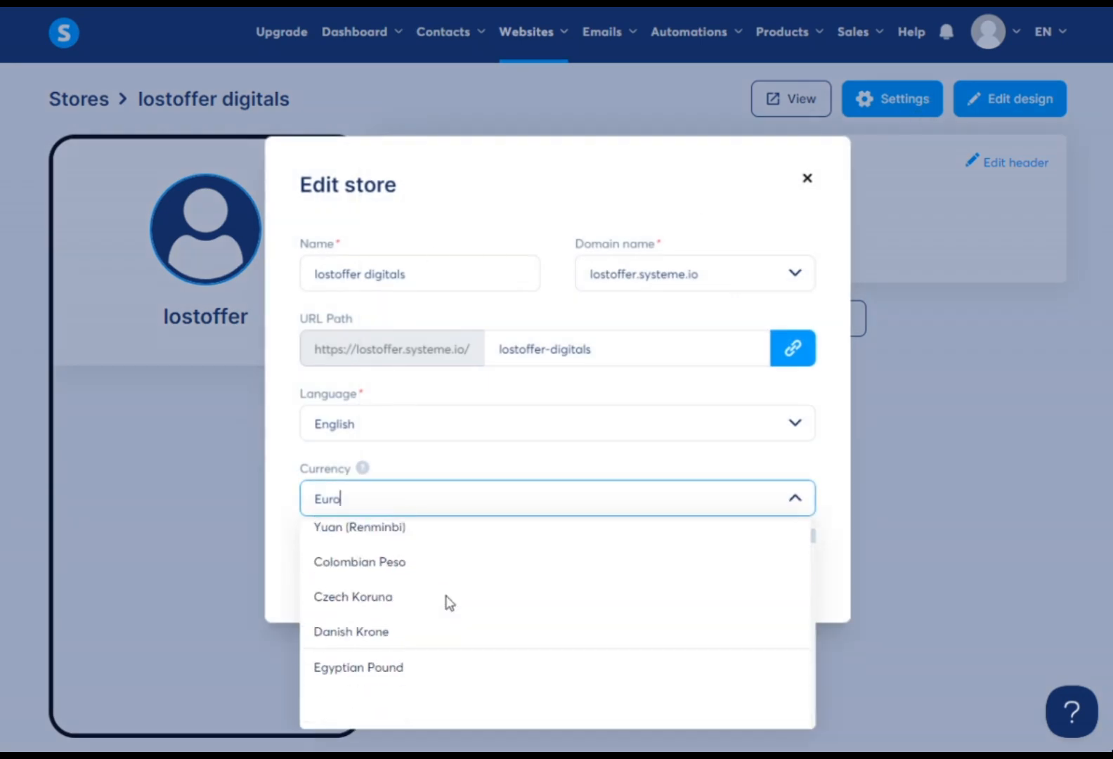
{"action": "left_click", "coordinate": [437, 490]}
{"action": "left_click", "coordinate": [437, 490]}
{"action": "scroll", "coordinate": [427, 608], "scroll_direction": "down", "scroll_amount": 5}
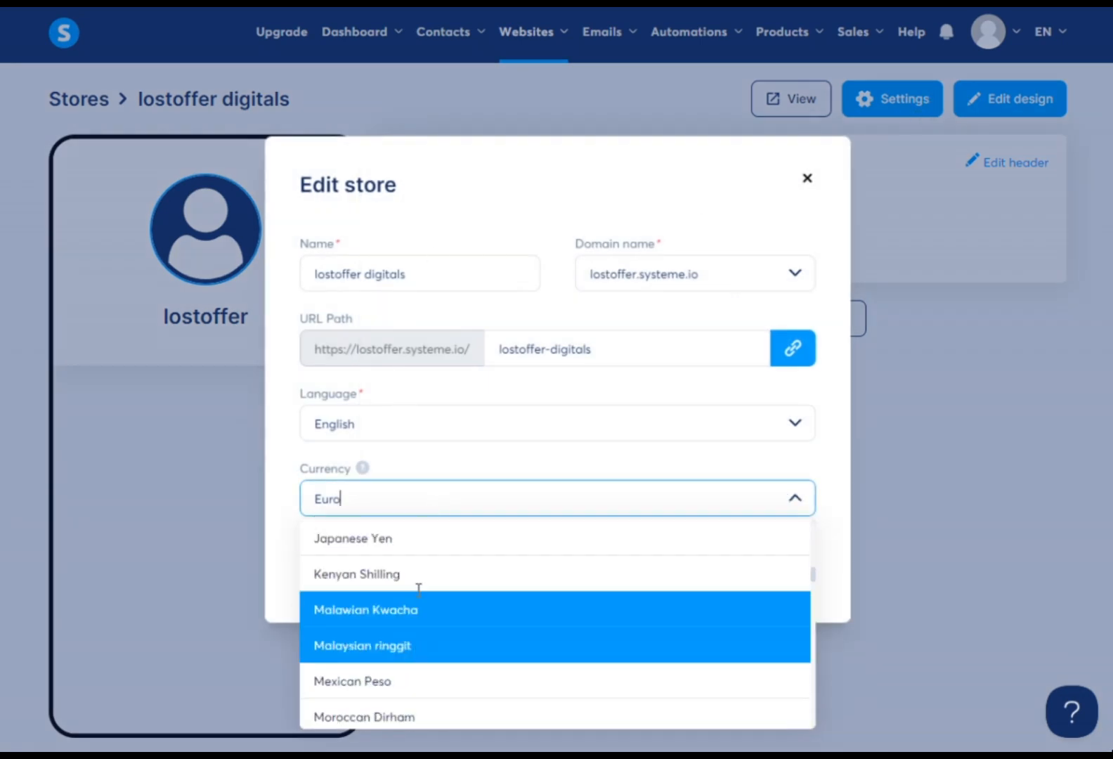
{"action": "key", "text": "BackSpace"}
{"action": "type", "text": "u"}
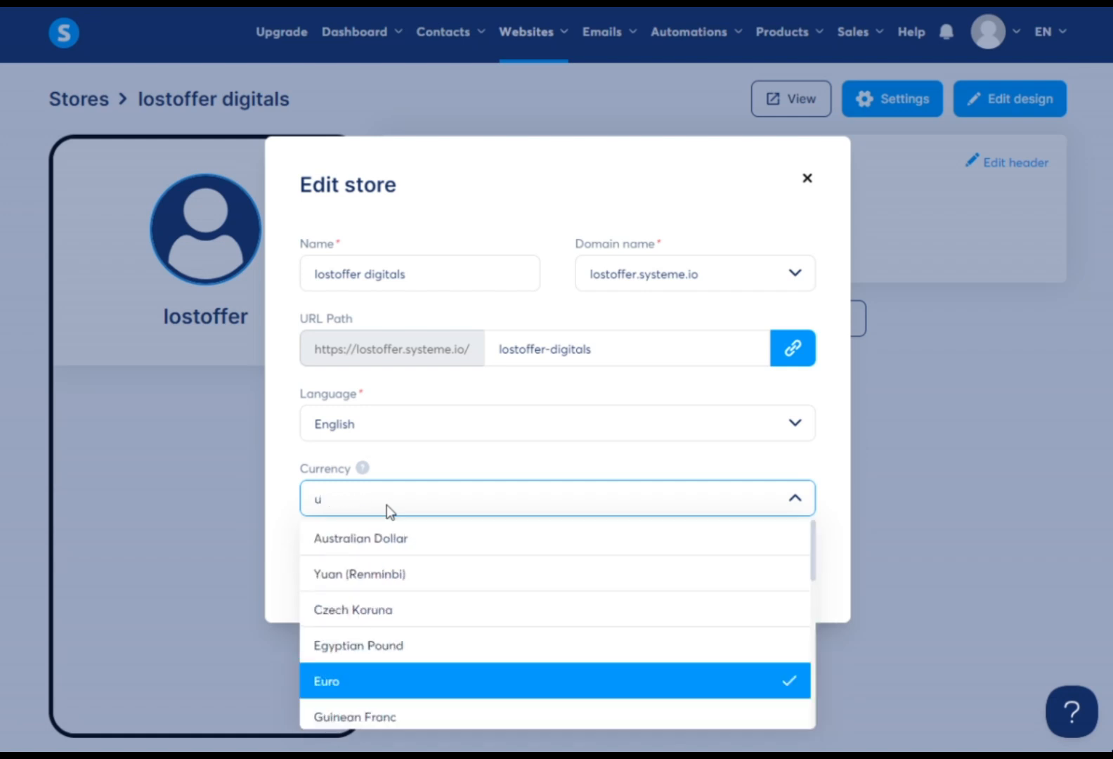
{"action": "type", "text": "."}
{"action": "left_click", "coordinate": [387, 533]}
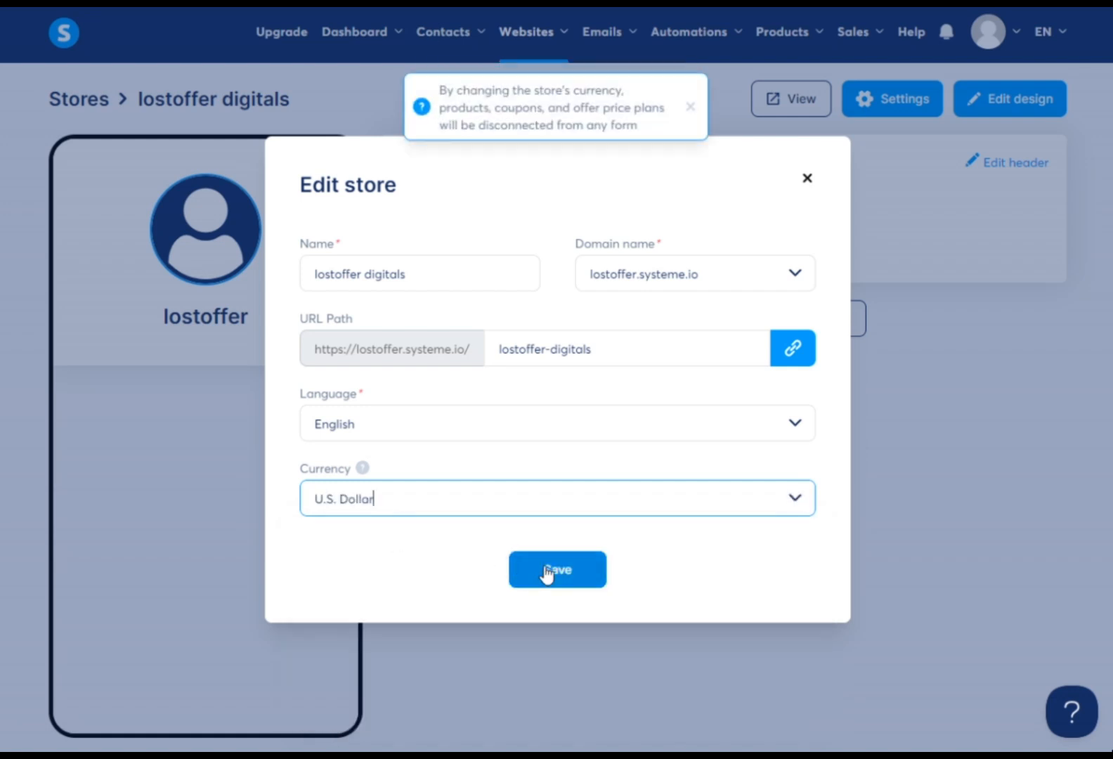
{"action": "left_click", "coordinate": [547, 571]}
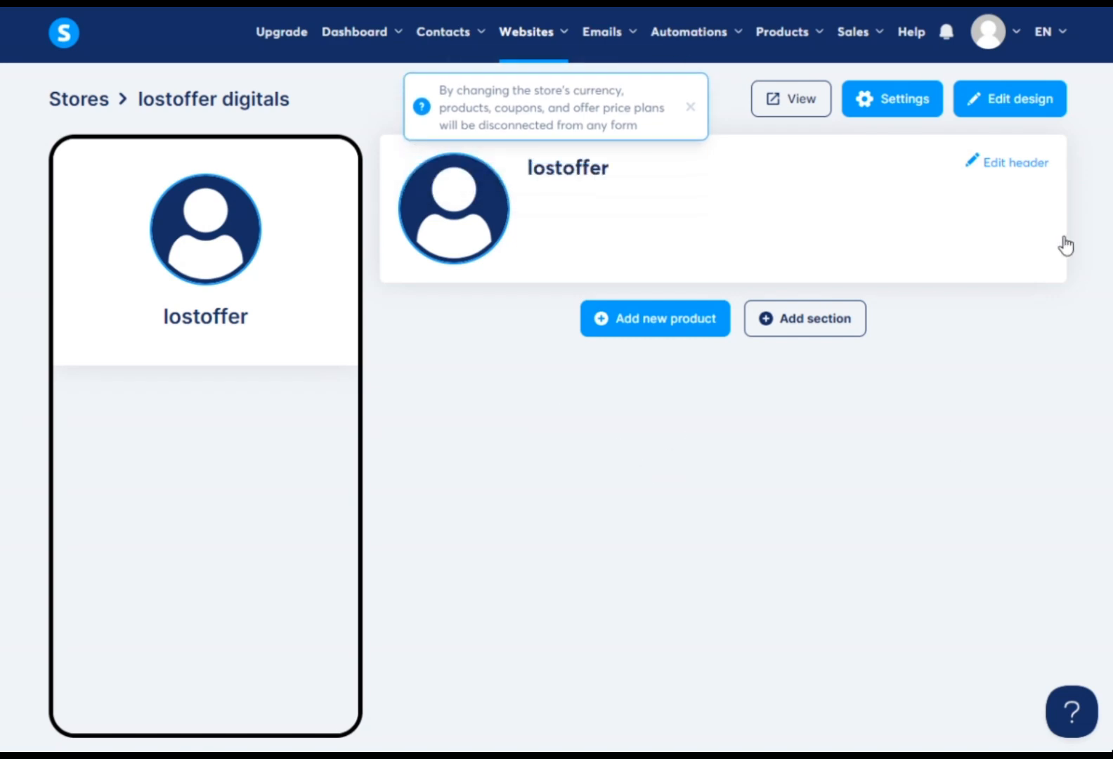
Open the store header for editing and set the bio to "All Digitals For Business".
{"action": "left_click", "coordinate": [1007, 163]}
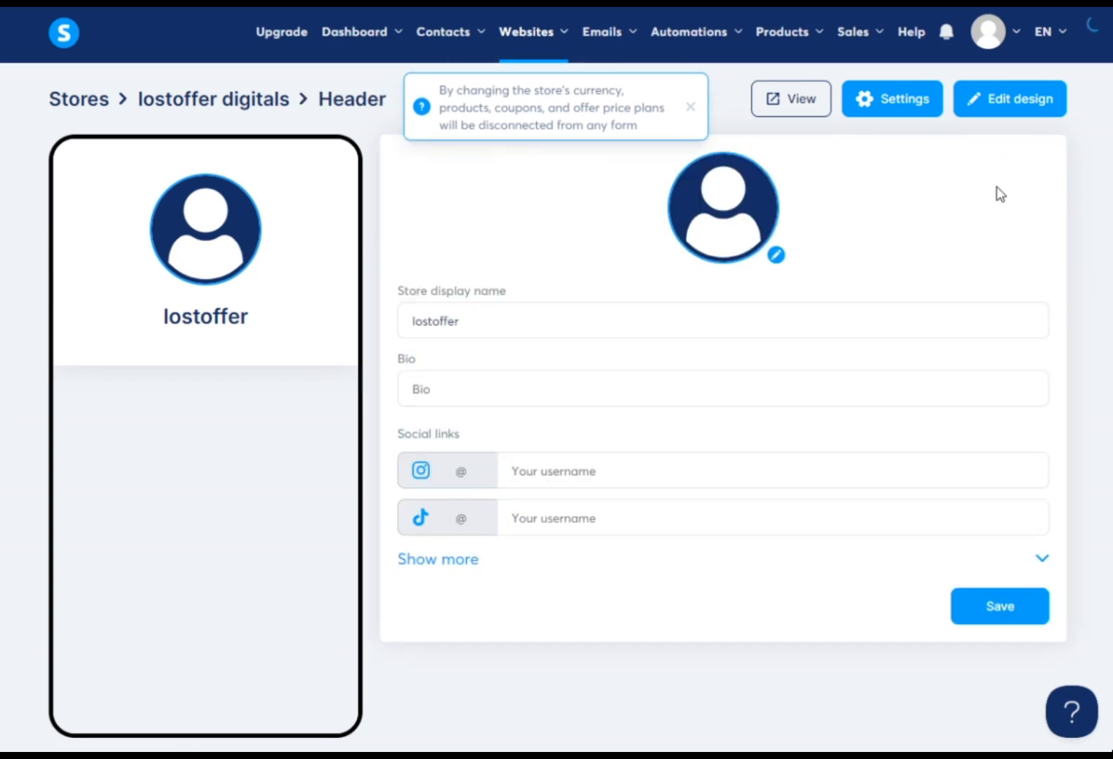
{"action": "left_click", "coordinate": [443, 386]}
{"action": "type", "text": "All Digitals For Business"}
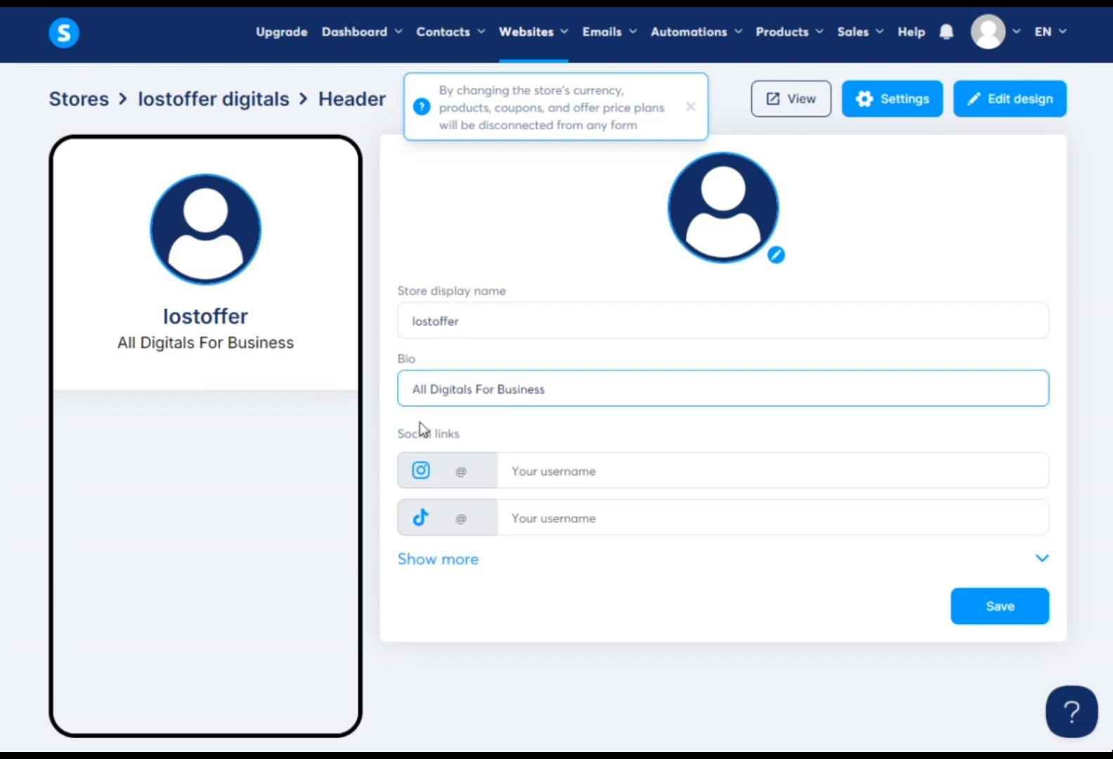
Use the orange LO lostoffer logo as the store's profile picture and save the header with all social links left blank.
{"action": "left_click", "coordinate": [775, 257]}
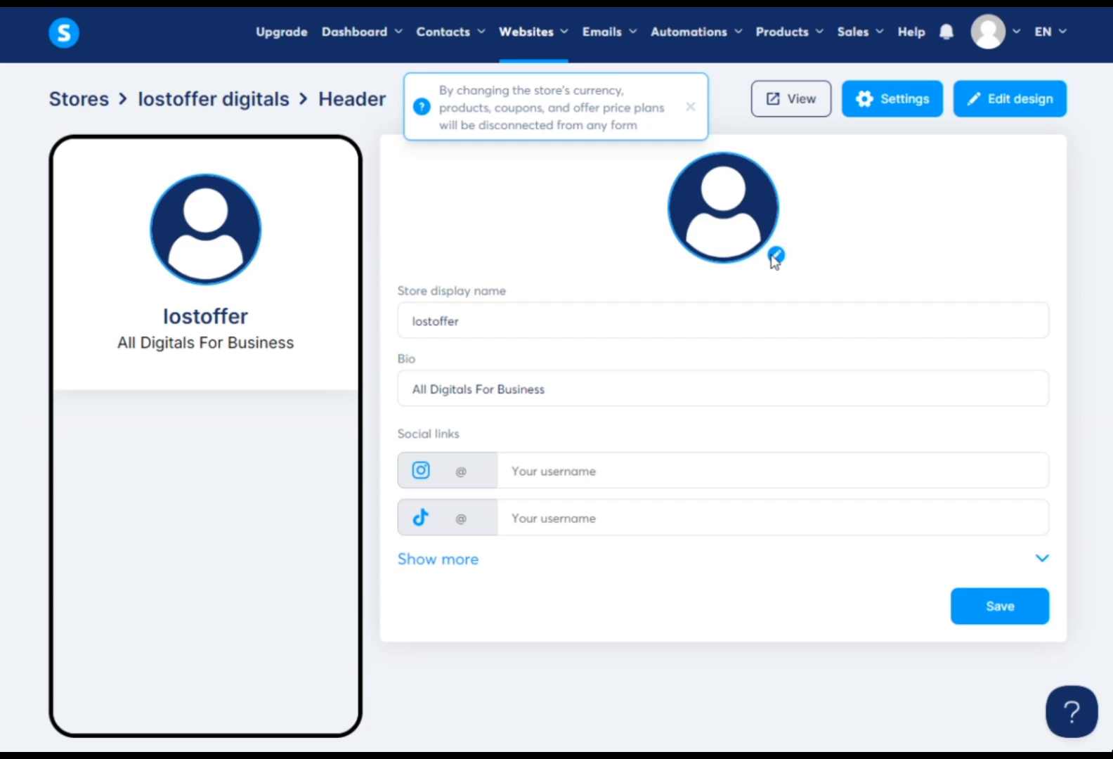
{"action": "left_click", "coordinate": [449, 566]}
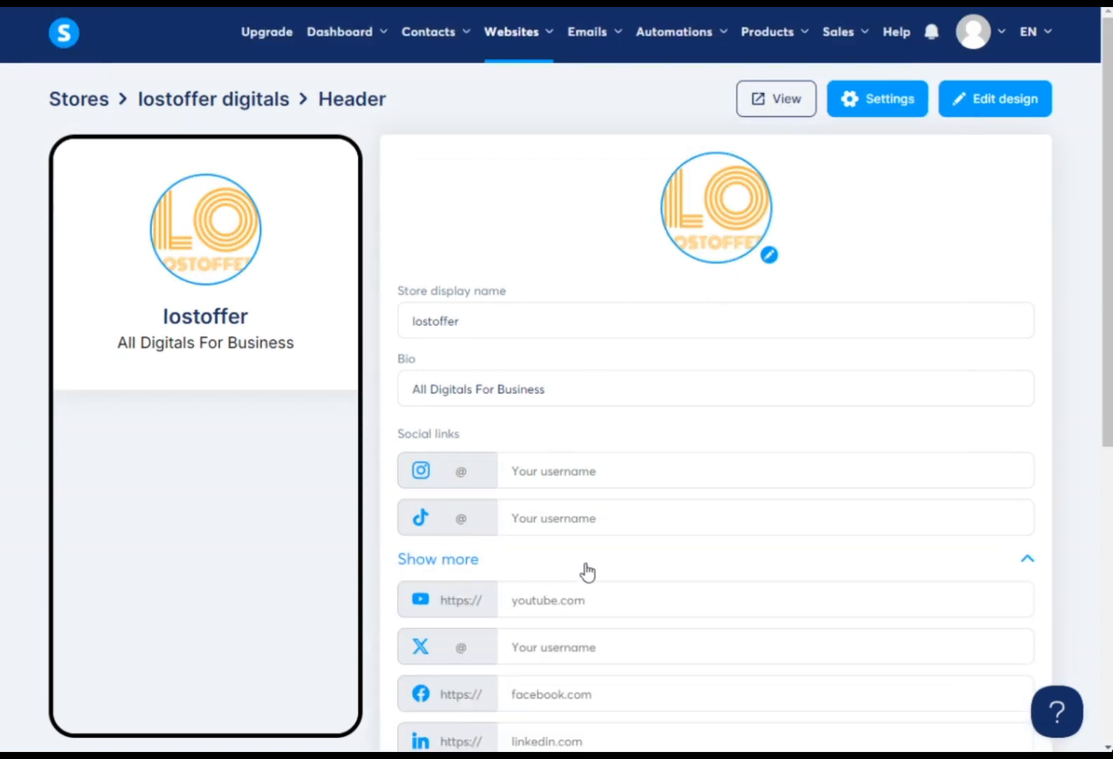
{"action": "scroll", "coordinate": [596, 569], "scroll_direction": "down", "scroll_amount": 3}
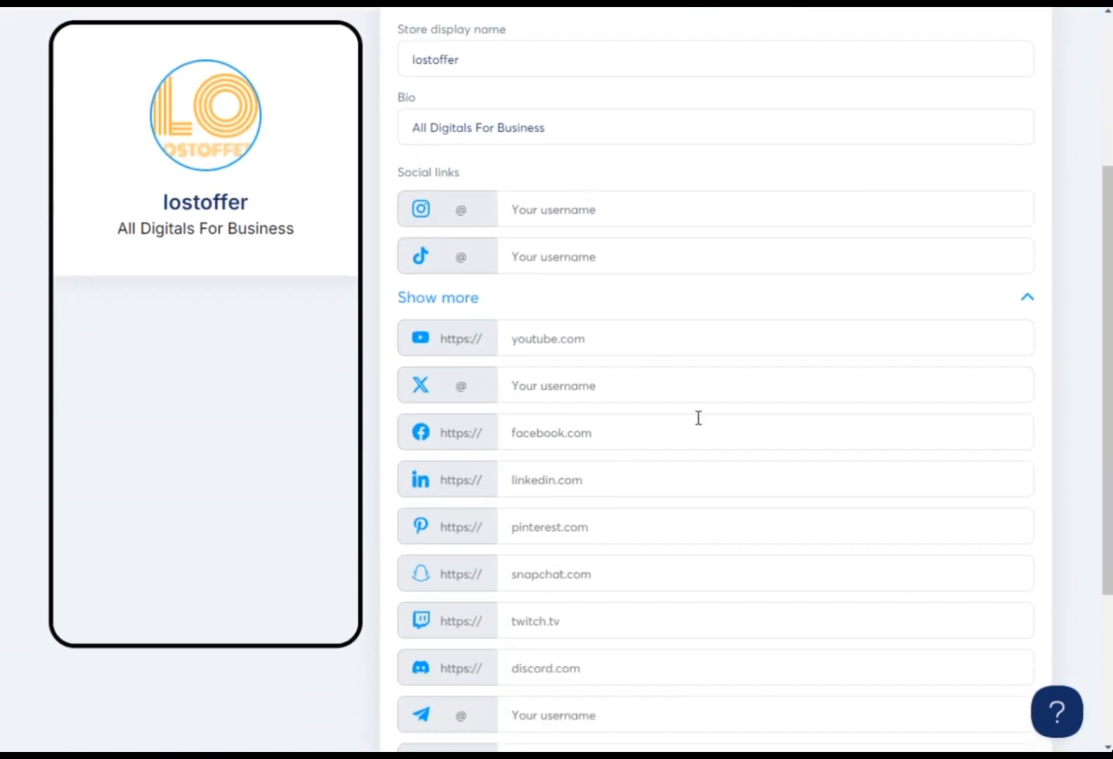
{"action": "scroll", "coordinate": [699, 418], "scroll_direction": "down", "scroll_amount": 3}
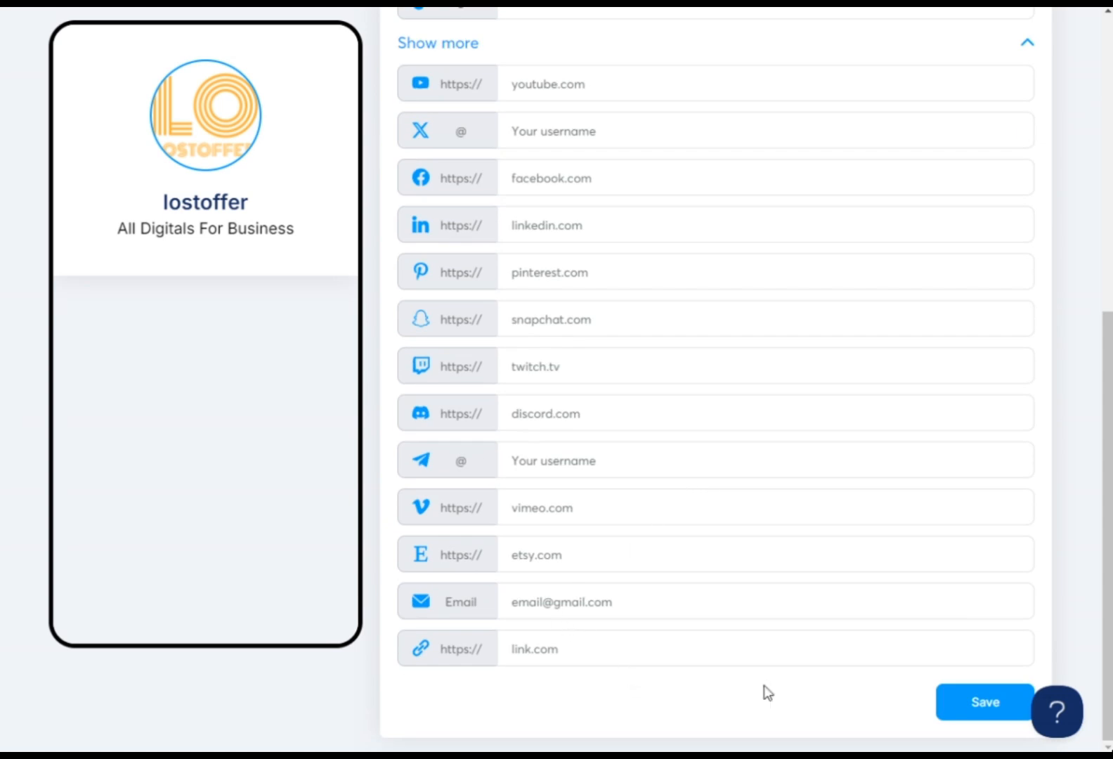
{"action": "left_click", "coordinate": [981, 699]}
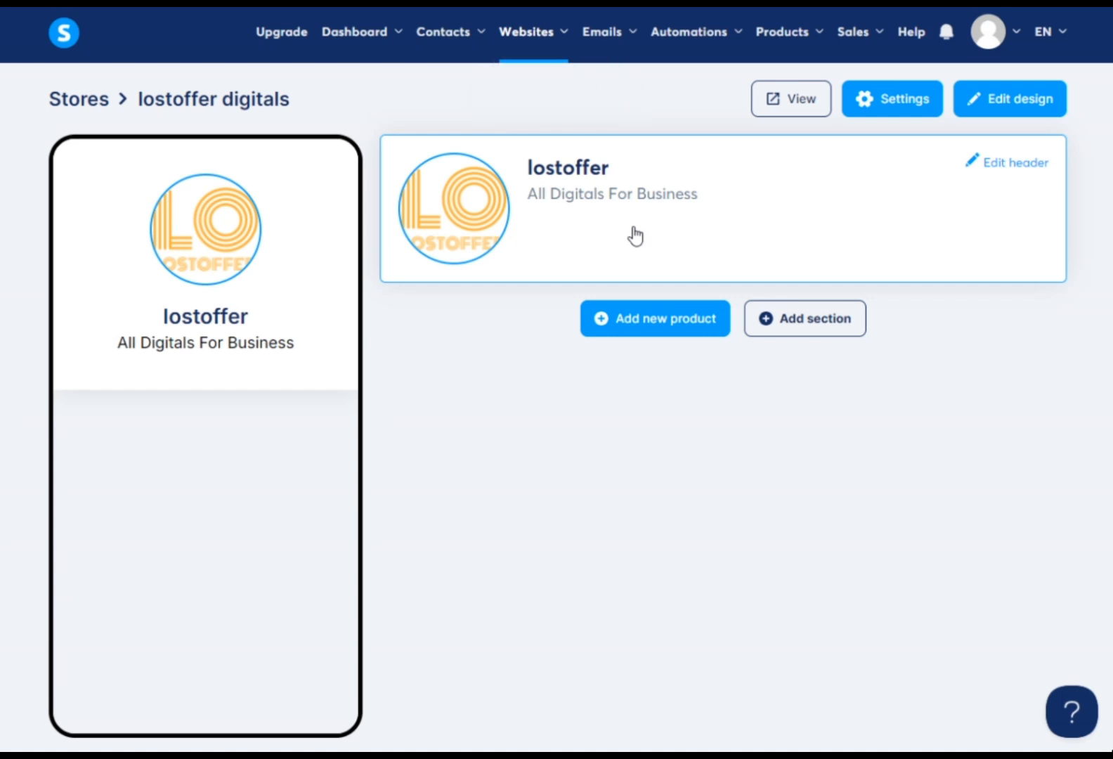
Preview the public store page, return to the store editor, and add a new product of the type "Sell a digital download".
{"action": "left_click", "coordinate": [786, 103]}
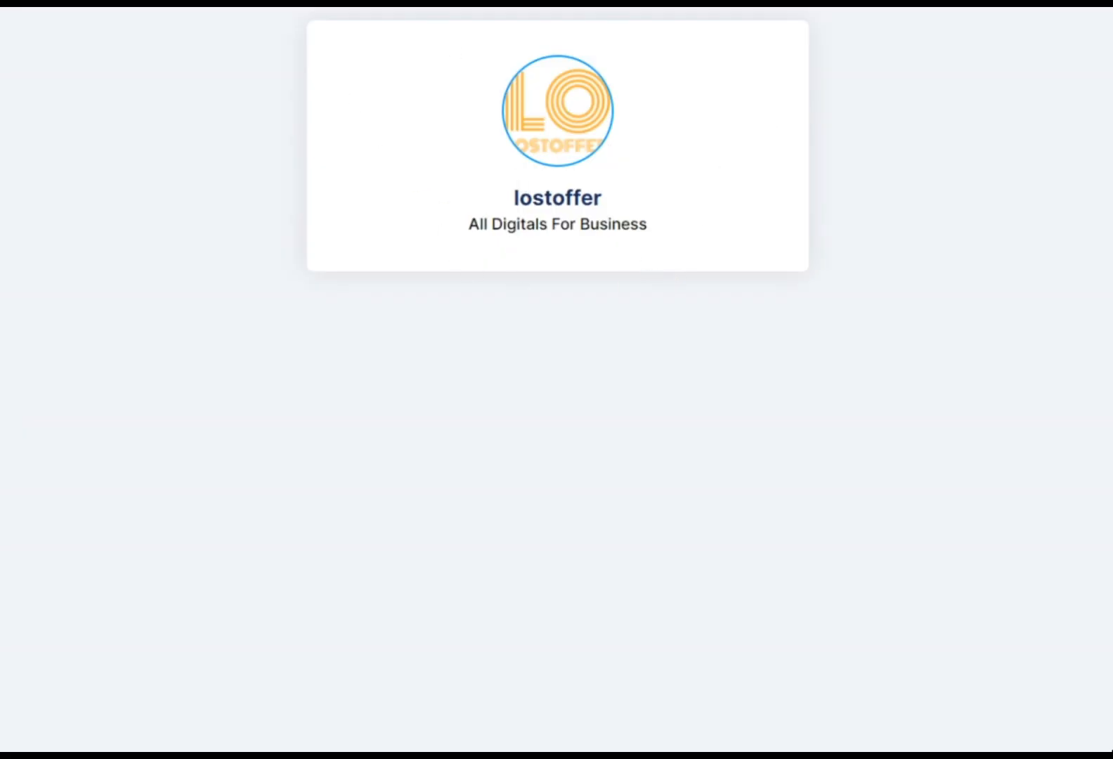
{"action": "key", "text": "ctrl+shift+Tab"}
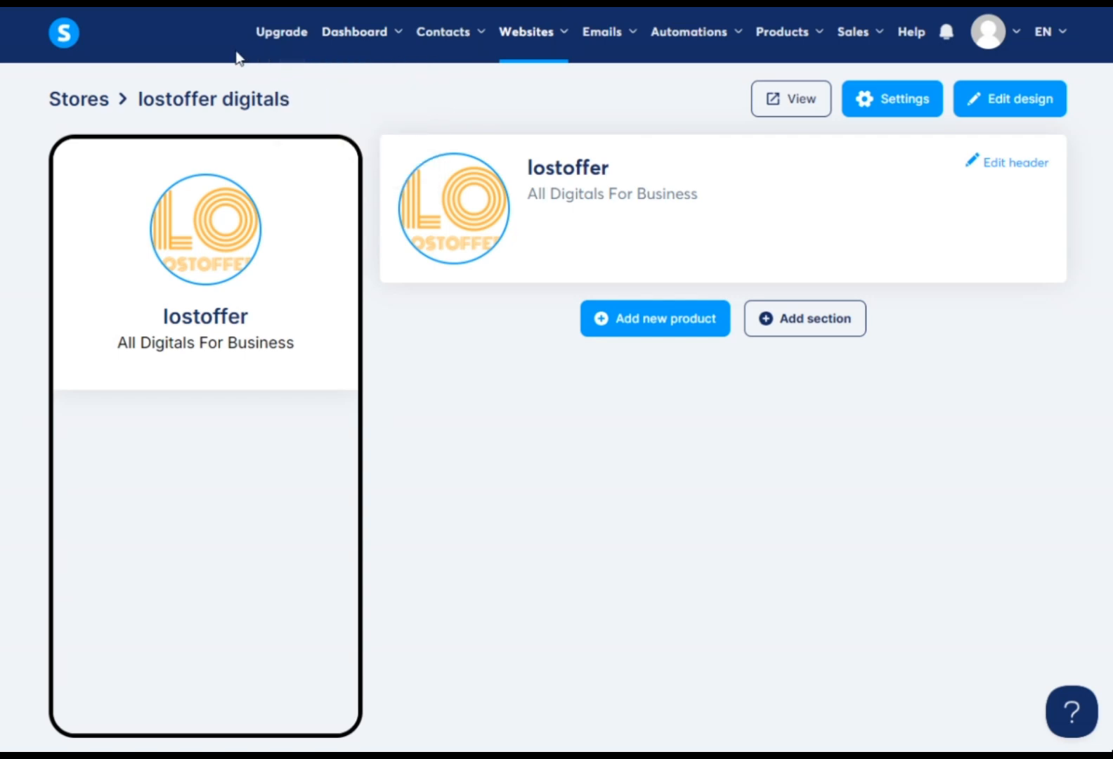
{"action": "left_click", "coordinate": [606, 328]}
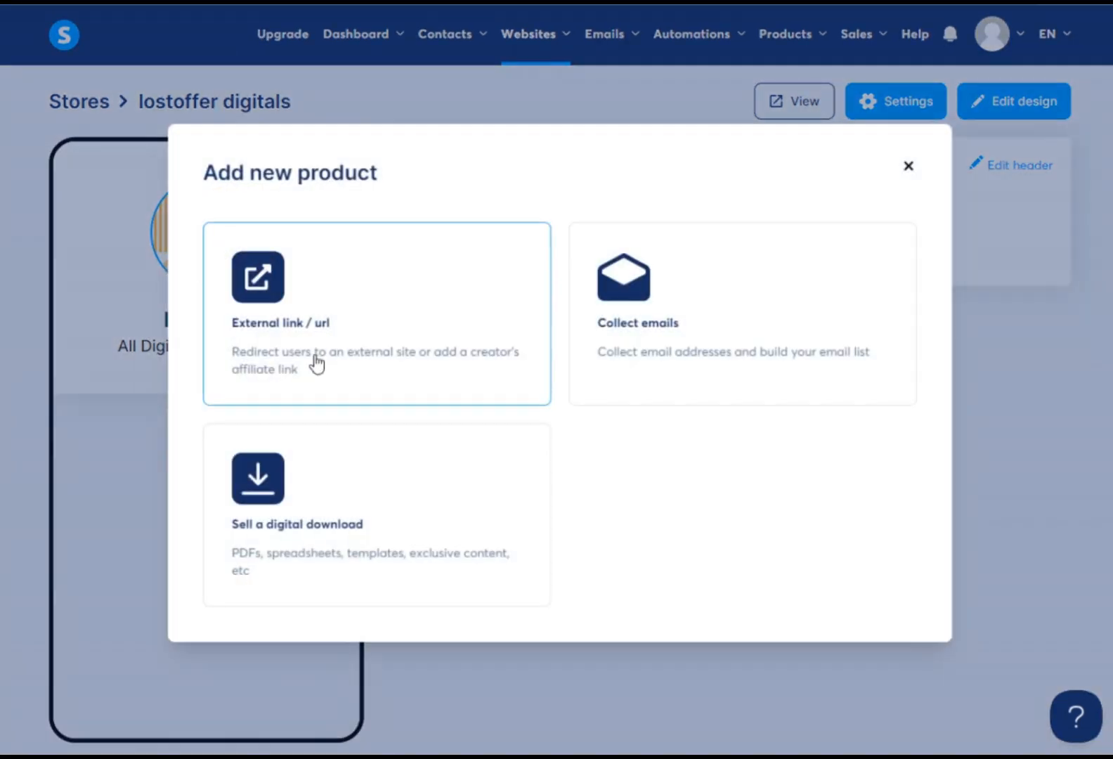
{"action": "left_click", "coordinate": [425, 505]}
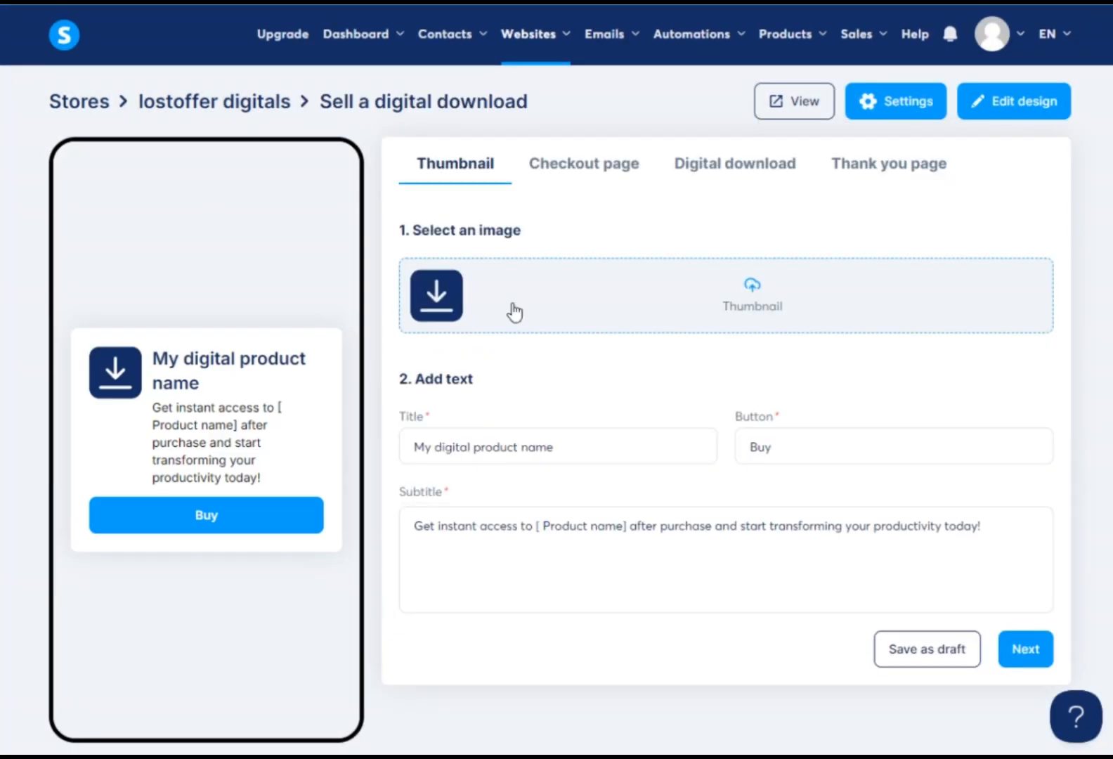
Examine the digital download's checkout page settings, including its image, text, collected info, price plans and payment methods.
{"action": "left_click", "coordinate": [589, 181]}
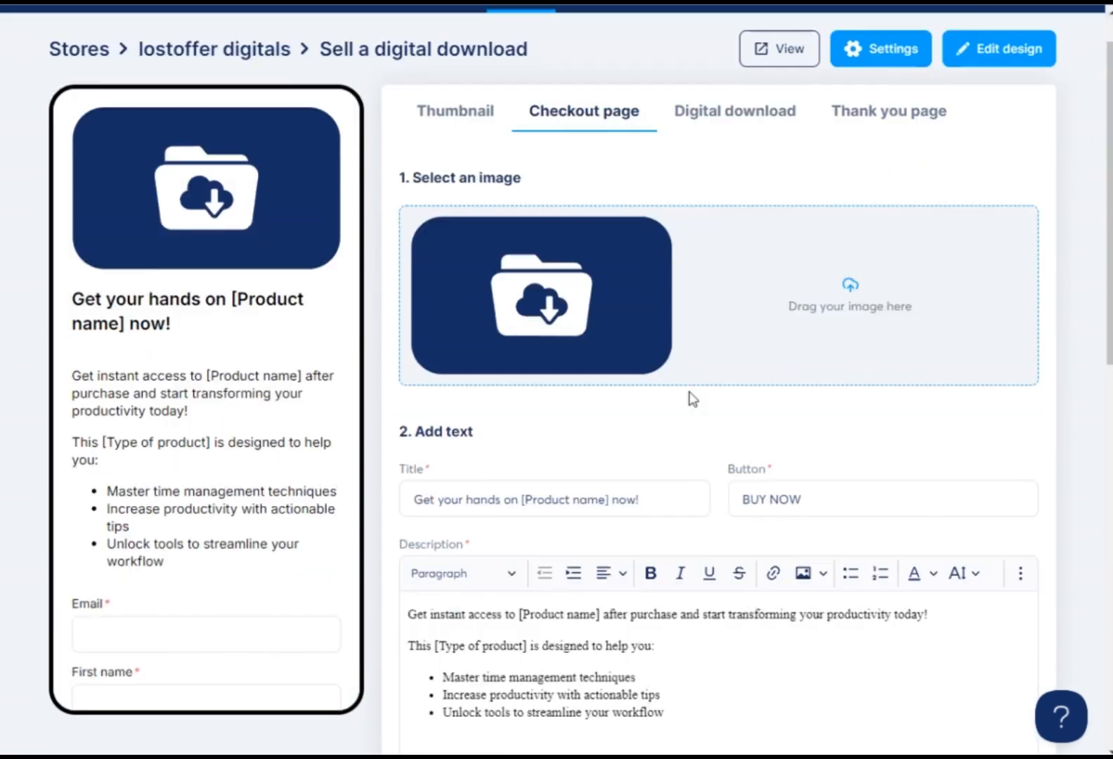
{"action": "scroll", "coordinate": [598, 346], "scroll_direction": "down", "scroll_amount": 10}
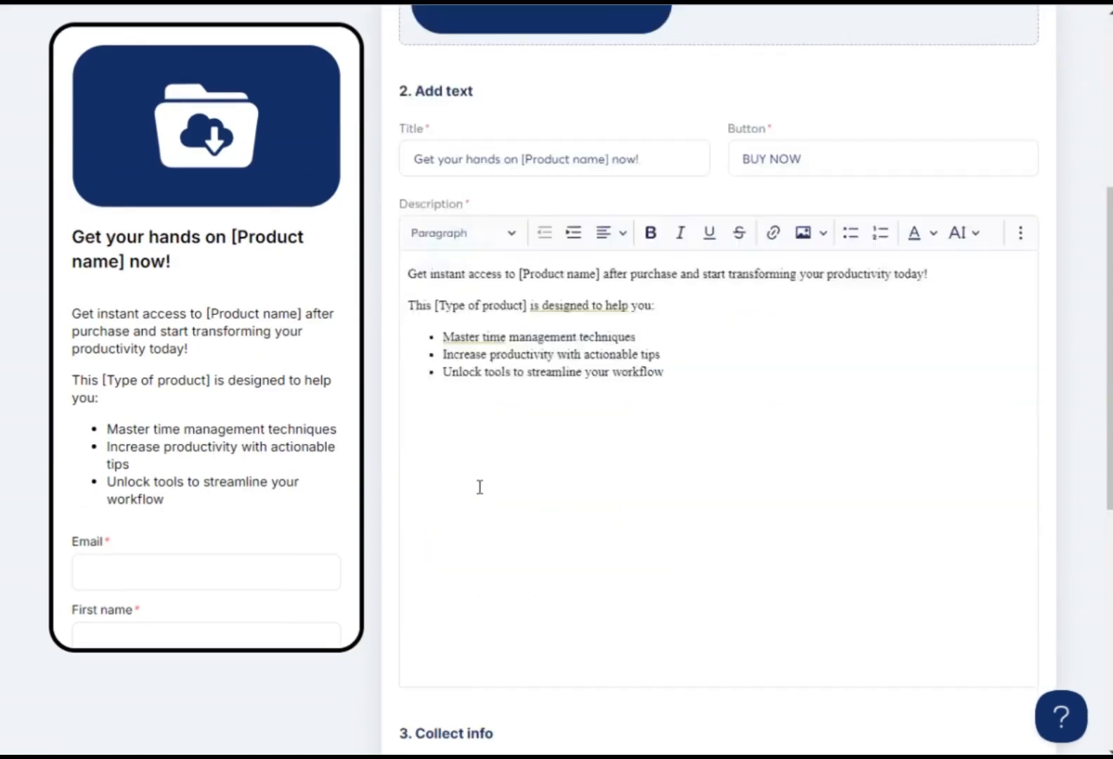
{"action": "scroll", "coordinate": [589, 648], "scroll_direction": "down", "scroll_amount": 4}
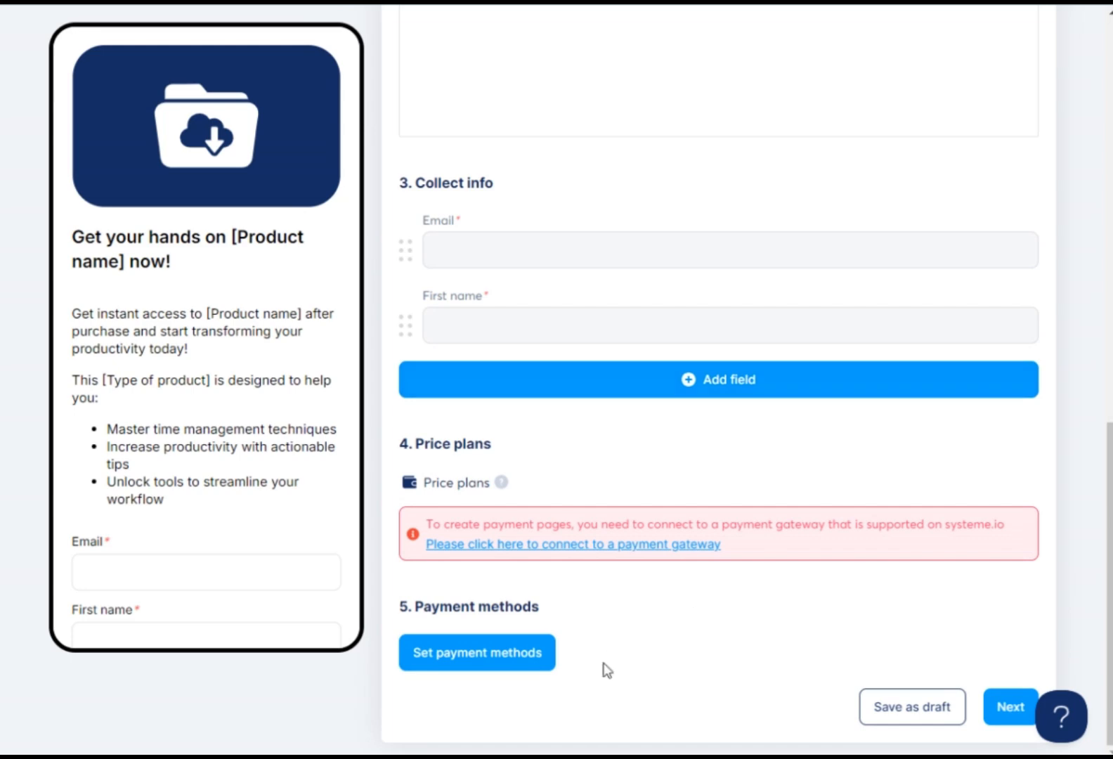
Review the product's digital download settings and its thank you page text.
{"action": "scroll", "coordinate": [670, 429], "scroll_direction": "up", "scroll_amount": 5}
{"action": "scroll", "coordinate": [670, 429], "scroll_direction": "up", "scroll_amount": 8}
{"action": "left_click", "coordinate": [734, 163]}
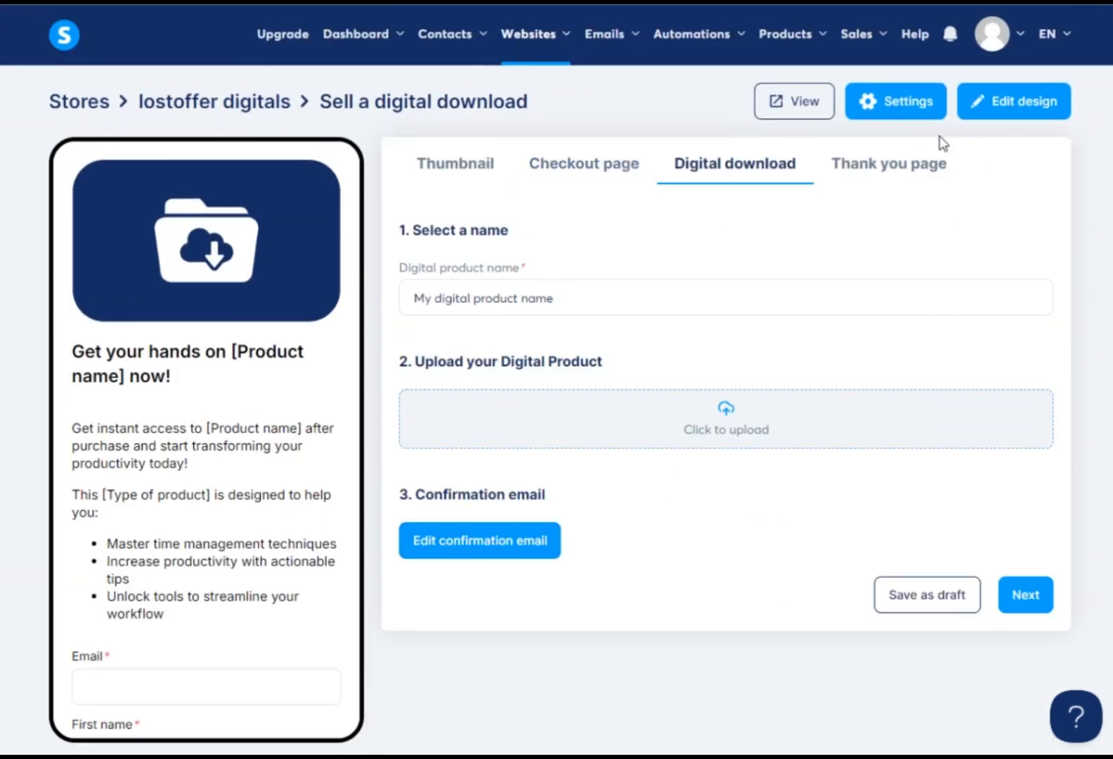
{"action": "left_click", "coordinate": [891, 169]}
{"action": "left_click", "coordinate": [415, 385]}
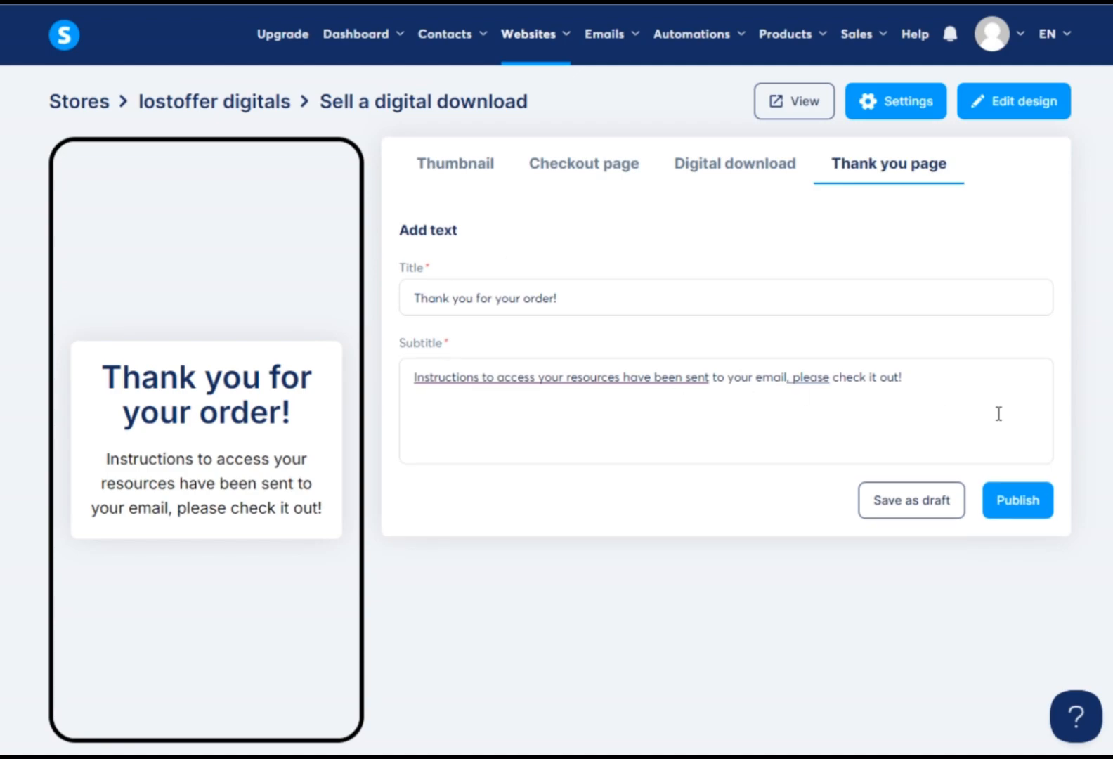
Upload the coffee cup and planner photo as the product thumbnail and set the thumbnail title to "Daily Planner Template".
{"action": "left_click", "coordinate": [444, 163]}
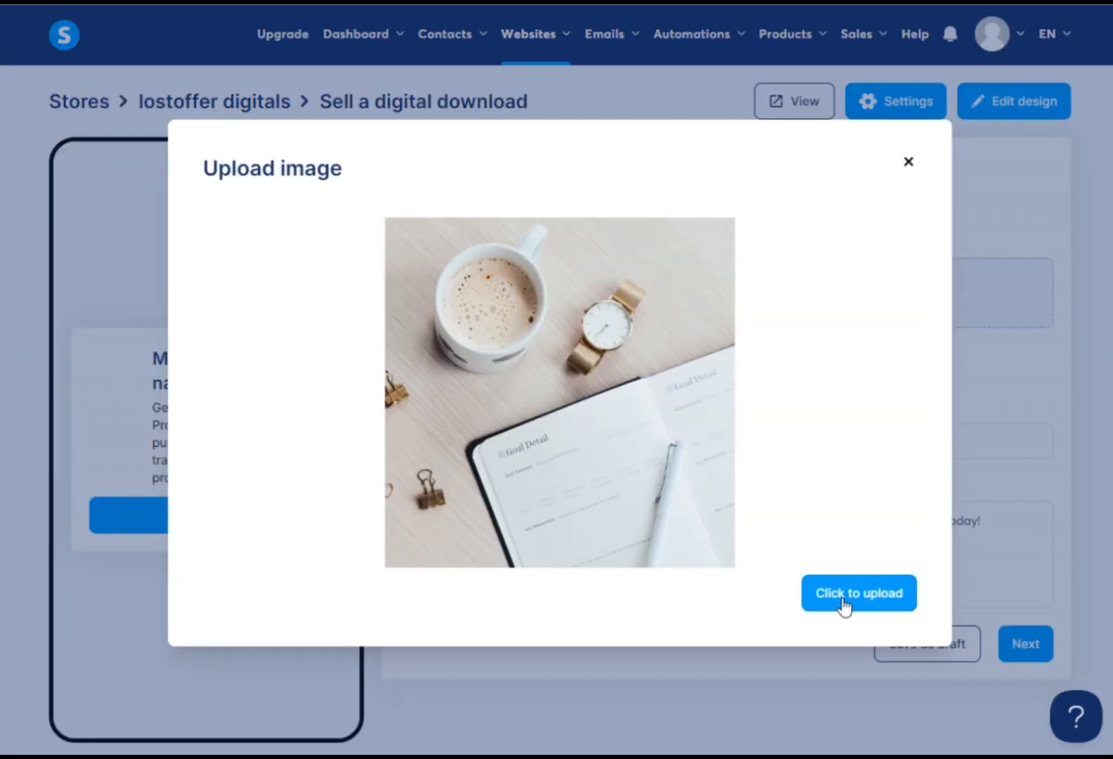
{"action": "left_click", "coordinate": [843, 597]}
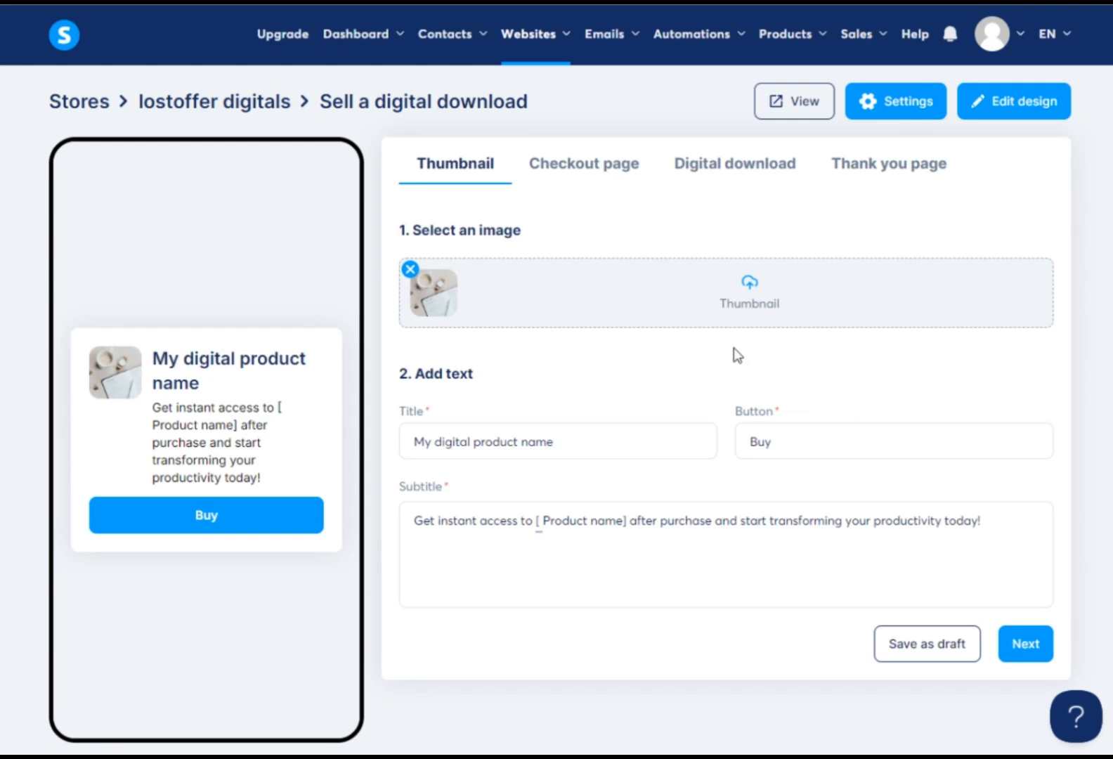
{"action": "left_click_drag", "start_coordinate": [598, 441], "coordinate": [362, 447]}
{"action": "type", "text": "Daily Planner Template"}
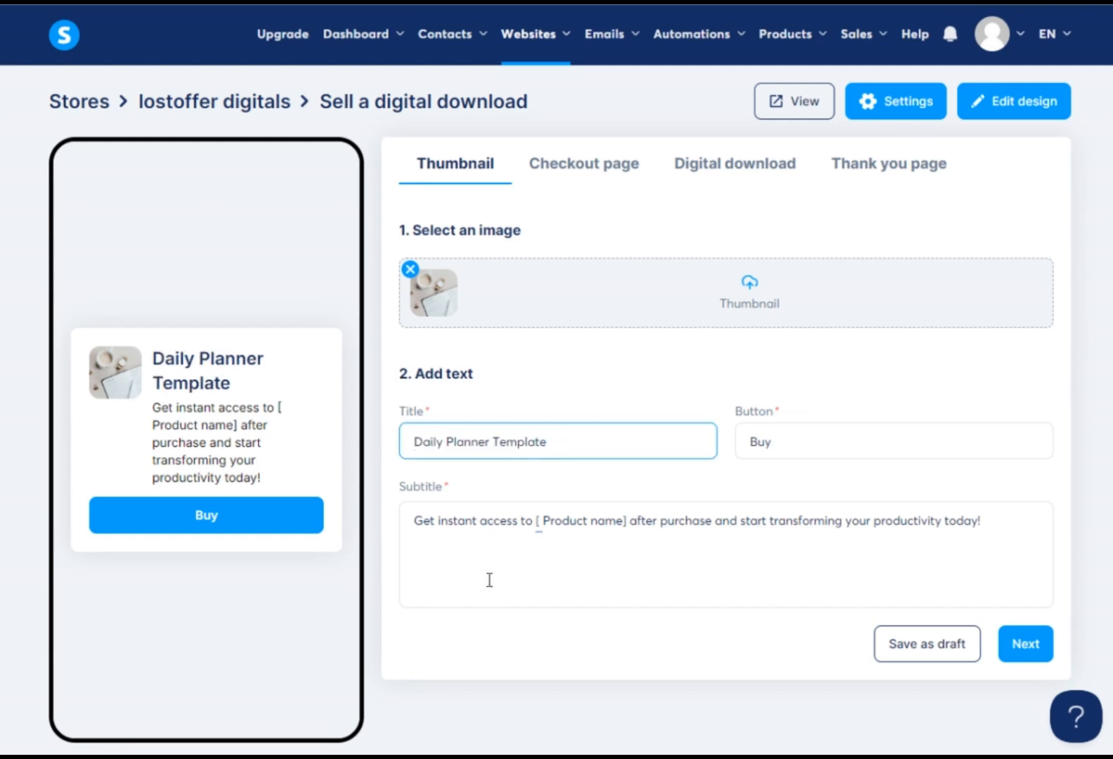
Replace the [Product name] placeholder in the thumbnail subtitle with "Daily Planner Template".
{"action": "left_click_drag", "start_coordinate": [151, 358], "coordinate": [285, 475]}
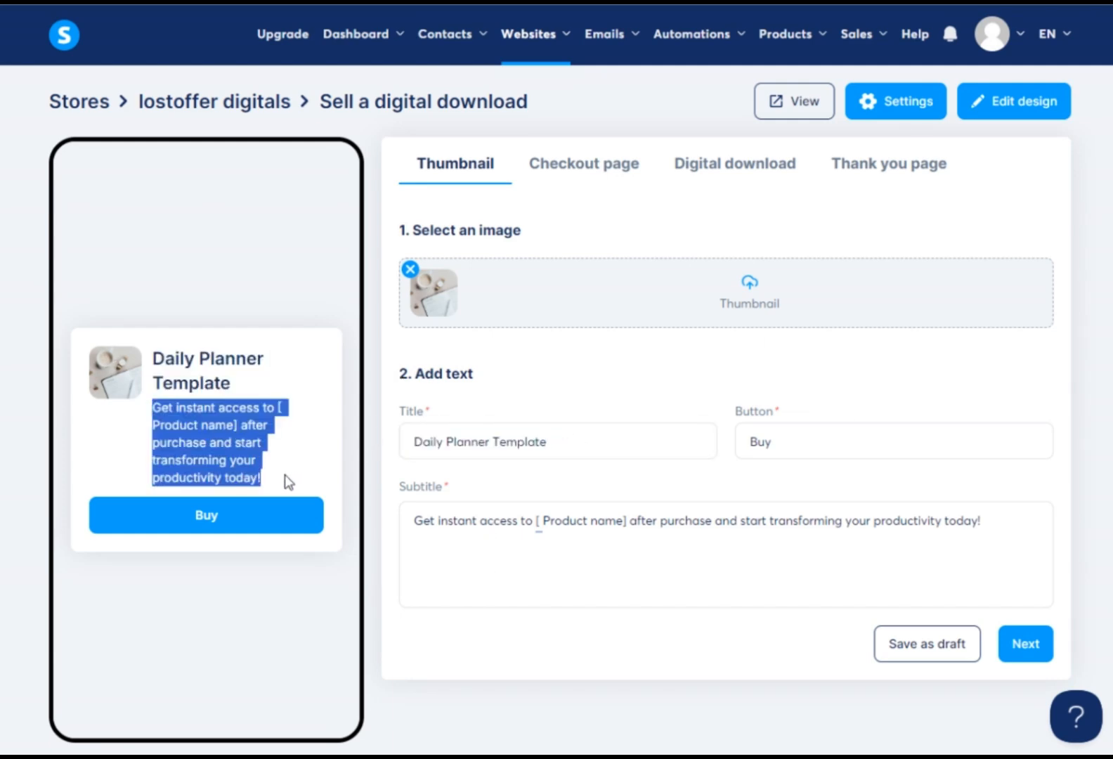
{"action": "left_click_drag", "start_coordinate": [537, 524], "coordinate": [626, 521]}
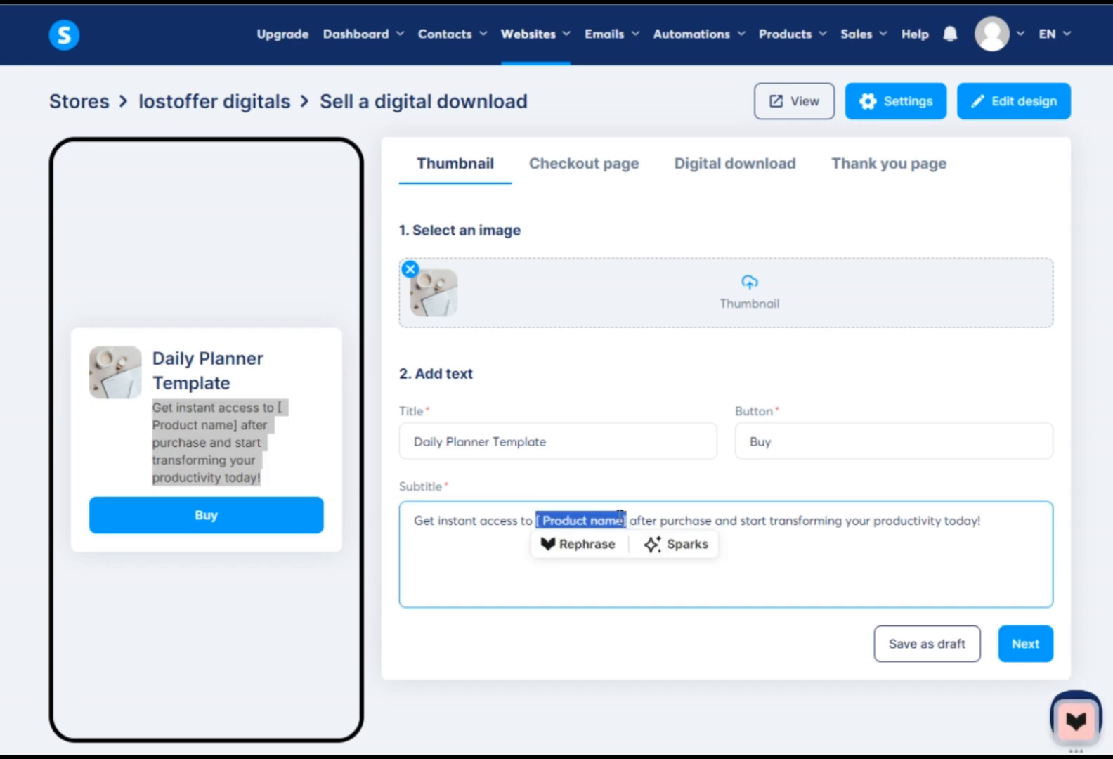
{"action": "type", "text": "Daily Planner Template"}
{"action": "left_click_drag", "start_coordinate": [207, 430], "coordinate": [262, 478]}
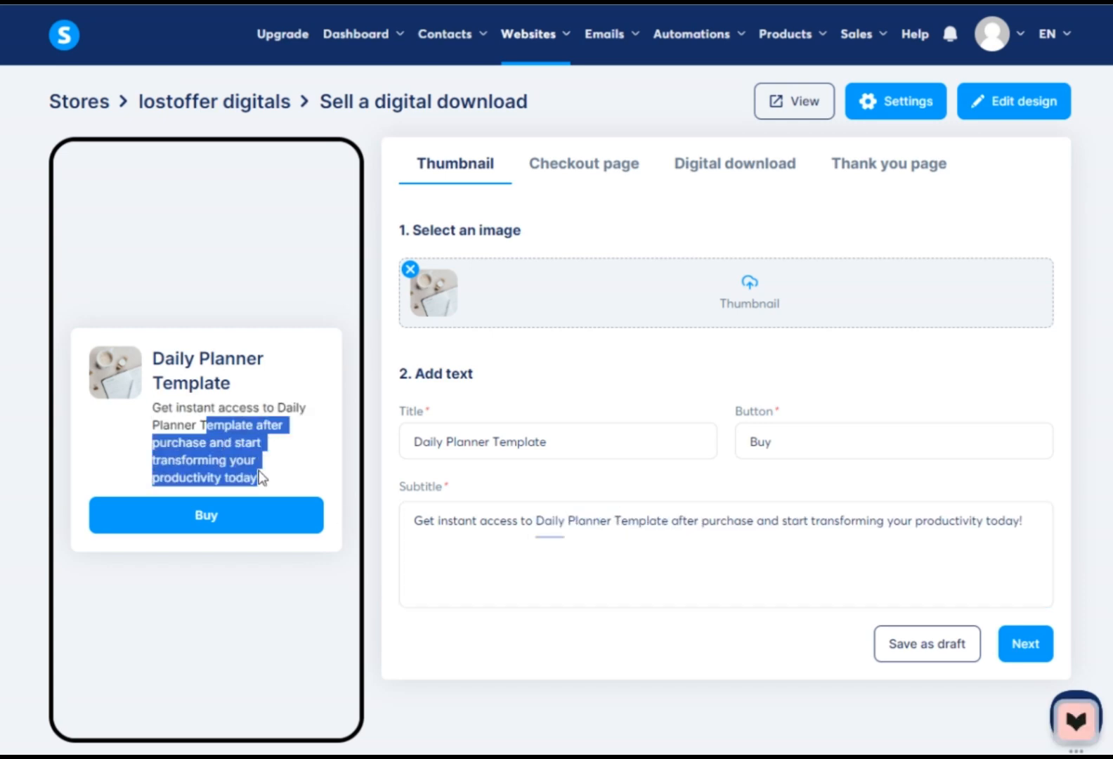
{"action": "left_click", "coordinate": [273, 609]}
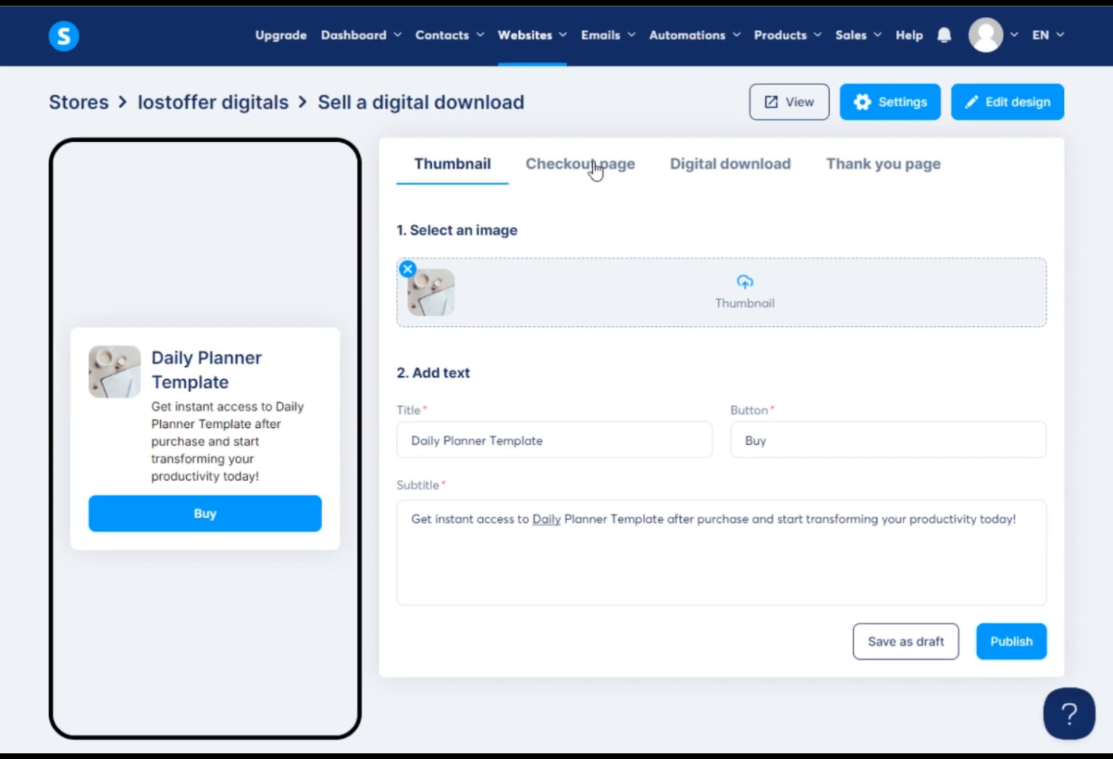
Upload the orange "DAILY PLANNER TEMPLATE" banner as the checkout page image, shifting the crop so the whole title fits.
{"action": "left_click", "coordinate": [594, 167]}
{"action": "scroll", "coordinate": [566, 372], "scroll_direction": "down", "scroll_amount": 1}
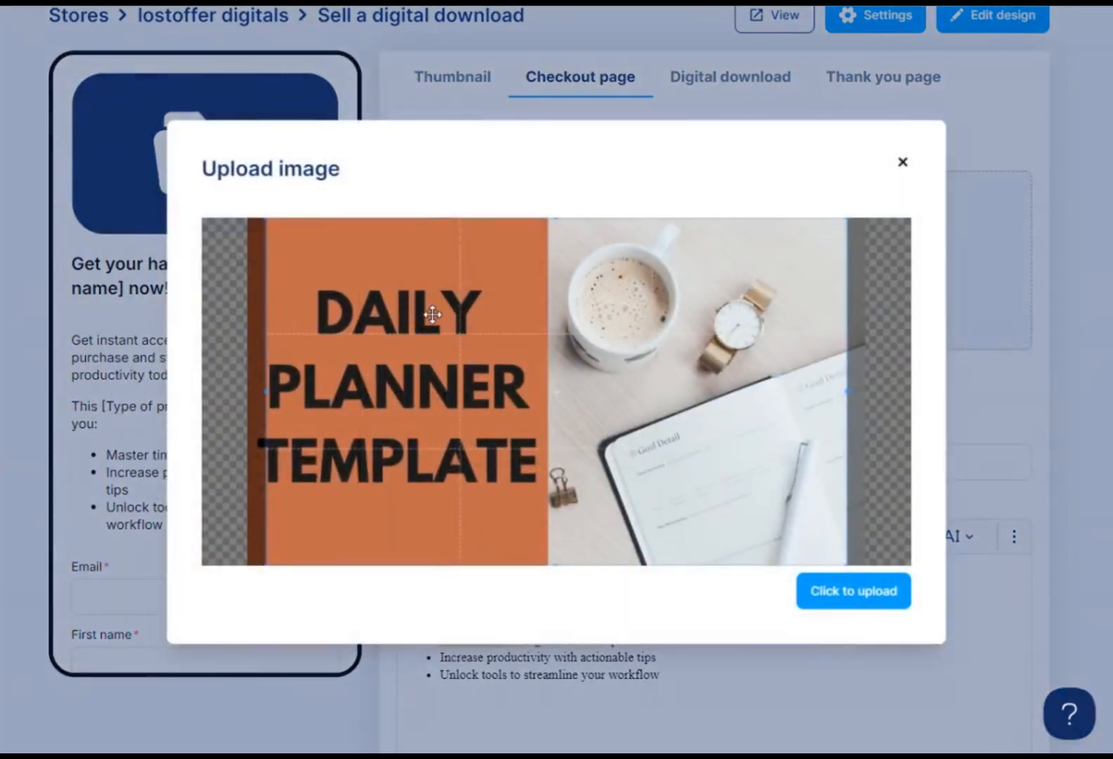
{"action": "mouse_move", "coordinate": [429, 316]}
{"action": "left_mouse_down"}
{"action": "mouse_move", "coordinate": [442, 315]}
{"action": "mouse_move", "coordinate": [414, 324]}
{"action": "left_mouse_up"}
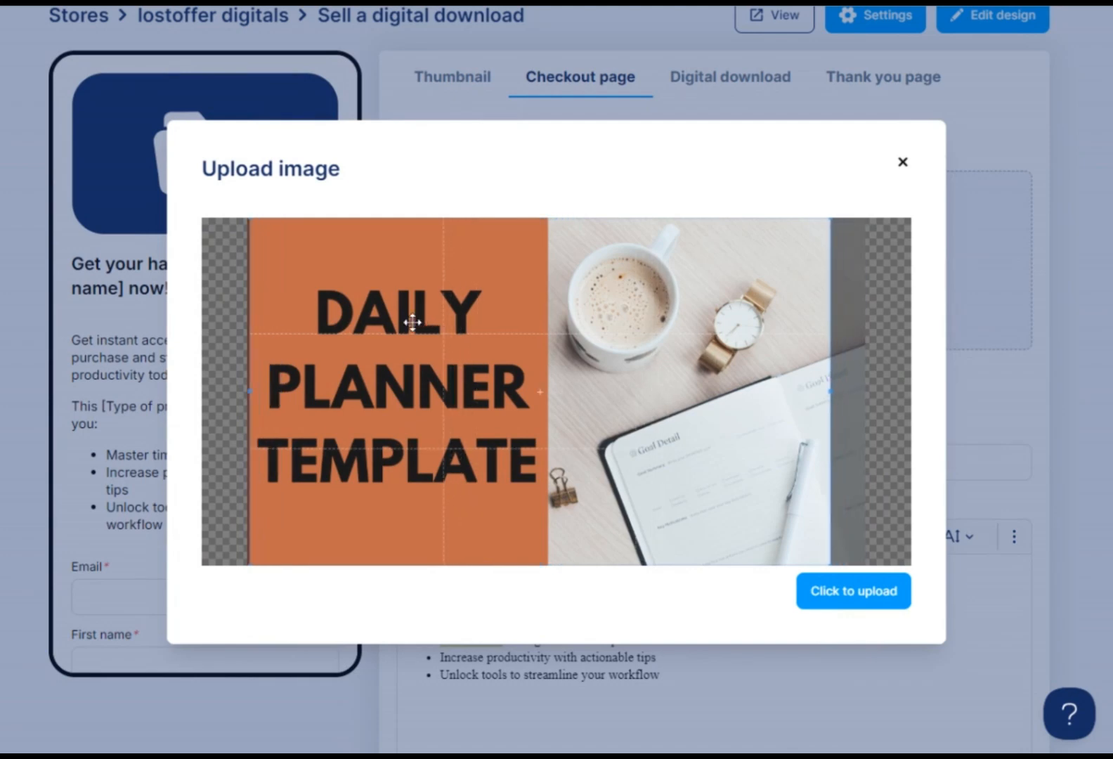
{"action": "left_click", "coordinate": [834, 591]}
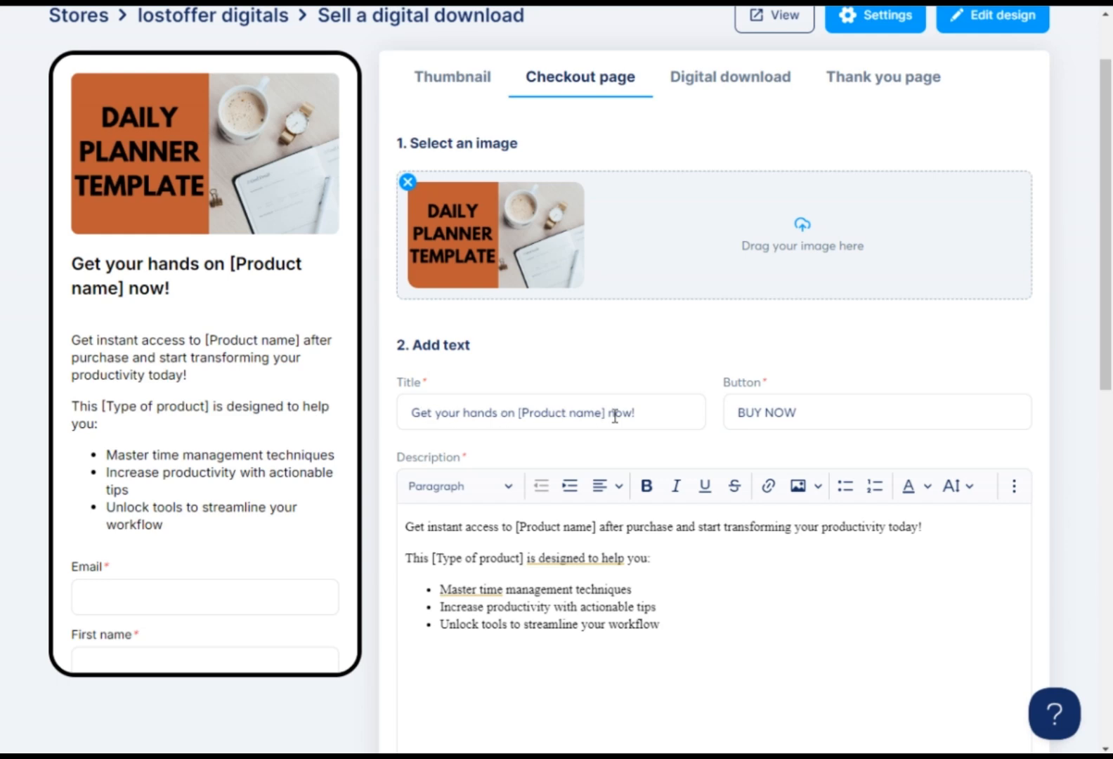
Set the checkout title to "Get your hands on Daily Planner Template now!" and replace the whole description with the prepared PDF template text.
{"action": "left_click_drag", "start_coordinate": [605, 413], "coordinate": [515, 413]}
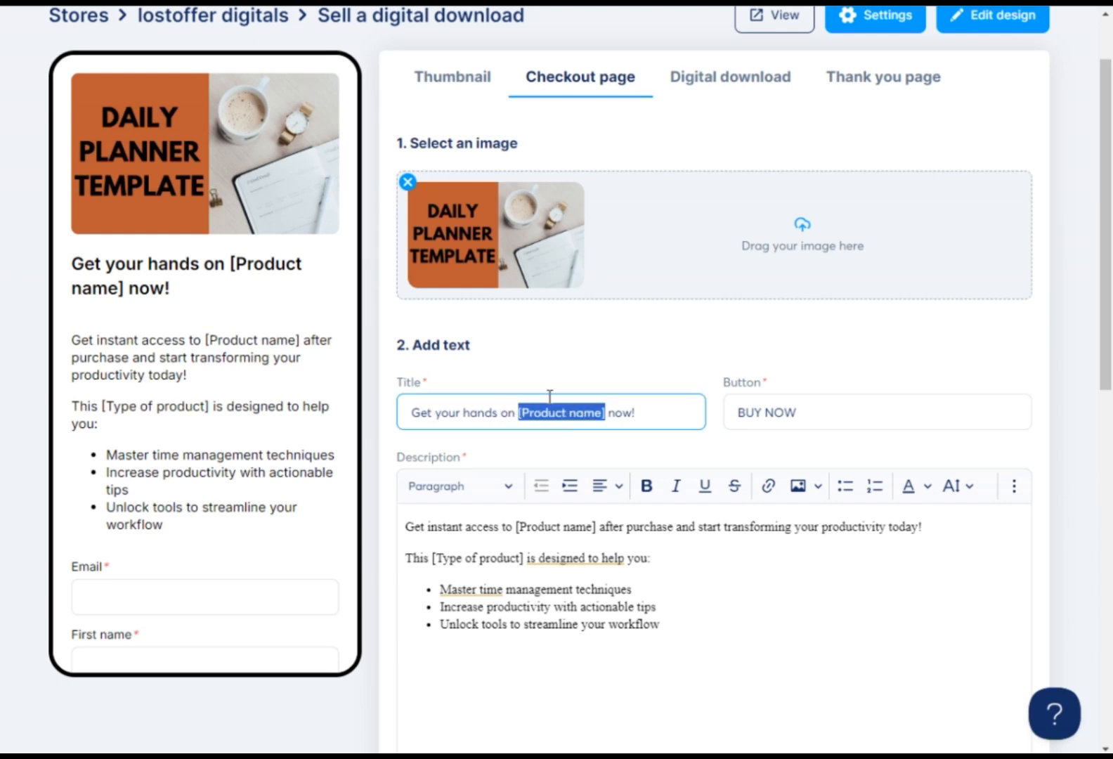
{"action": "type", "text": "Daily Planner Template"}
{"action": "left_click", "coordinate": [583, 609]}
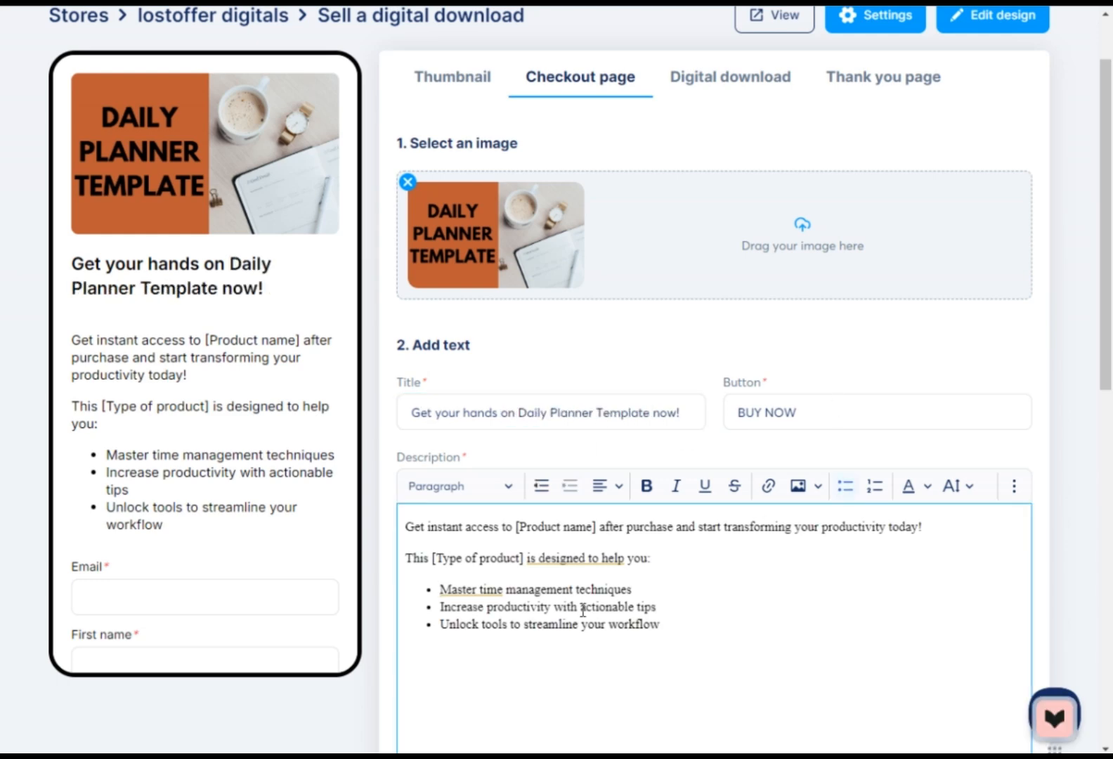
{"action": "key", "text": "ctrl+a"}
{"action": "key", "text": "ctrl+v"}
Delete the empty lines between the paragraphs and bullet list of the checkout description.
{"action": "left_click", "coordinate": [514, 586]}
{"action": "key", "text": "BackSpace"}
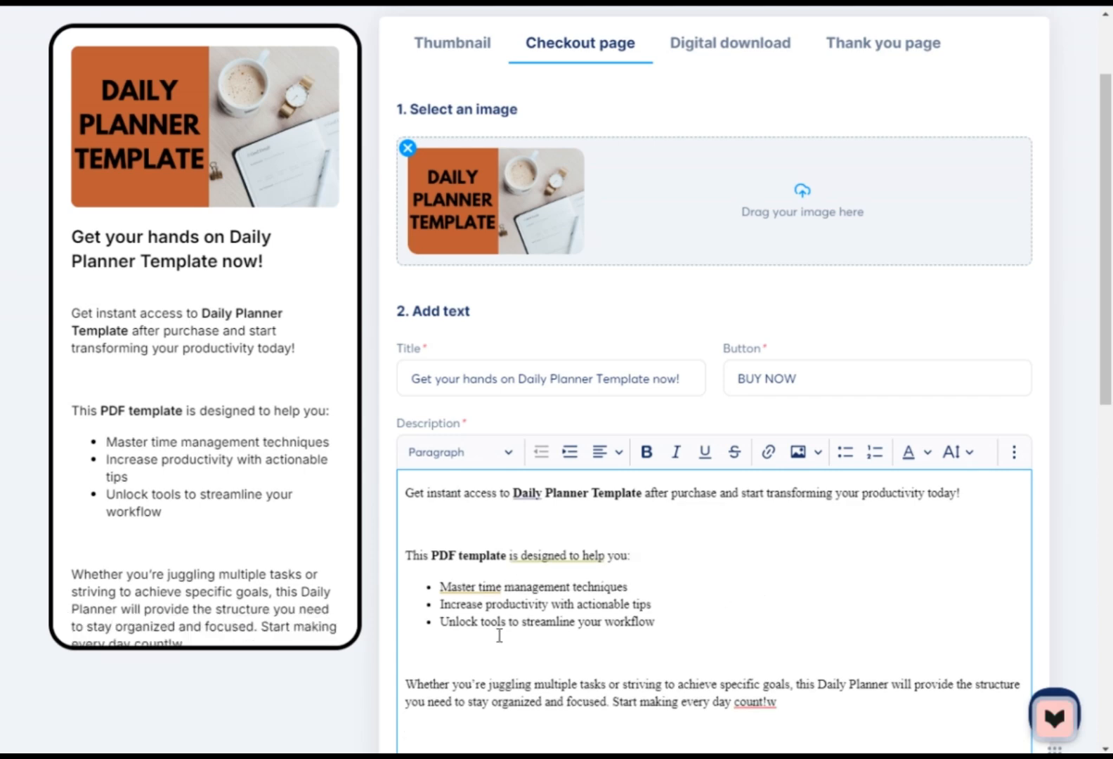
{"action": "left_click", "coordinate": [496, 670]}
{"action": "key", "text": "BackSpace"}
{"action": "left_click", "coordinate": [472, 527]}
{"action": "key", "text": "BackSpace"}
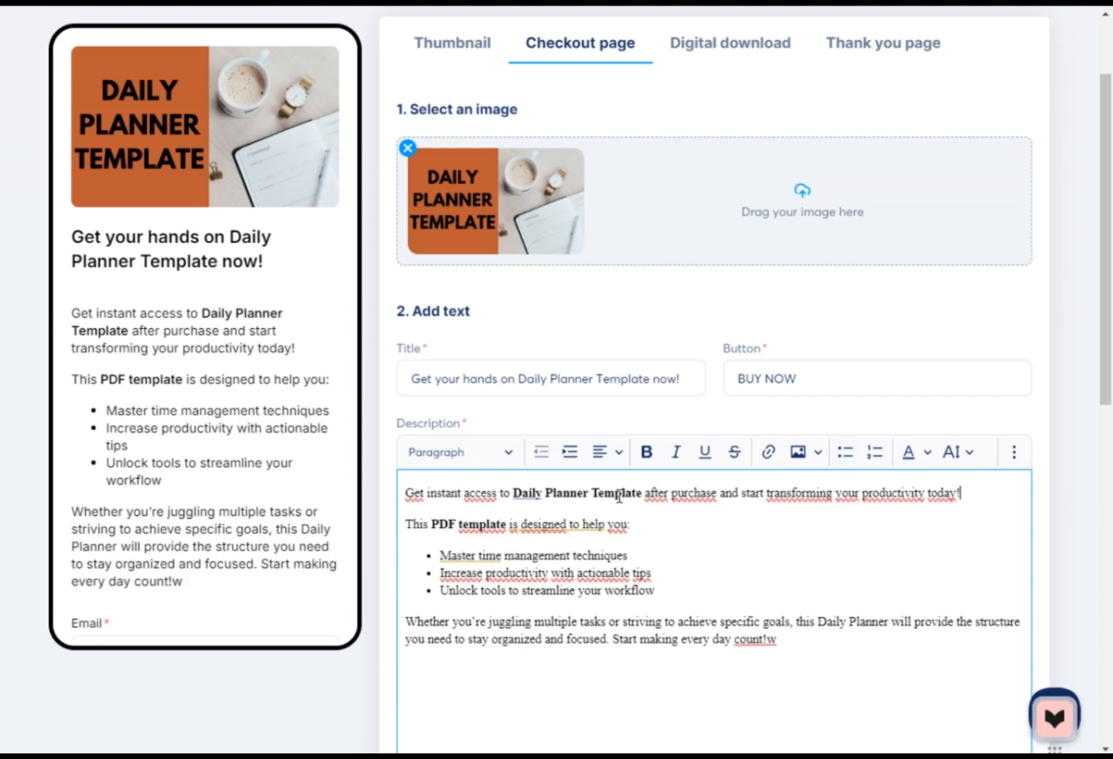
Check the description editor's option to insert an image via URL and its additional formatting options.
{"action": "left_click", "coordinate": [820, 454]}
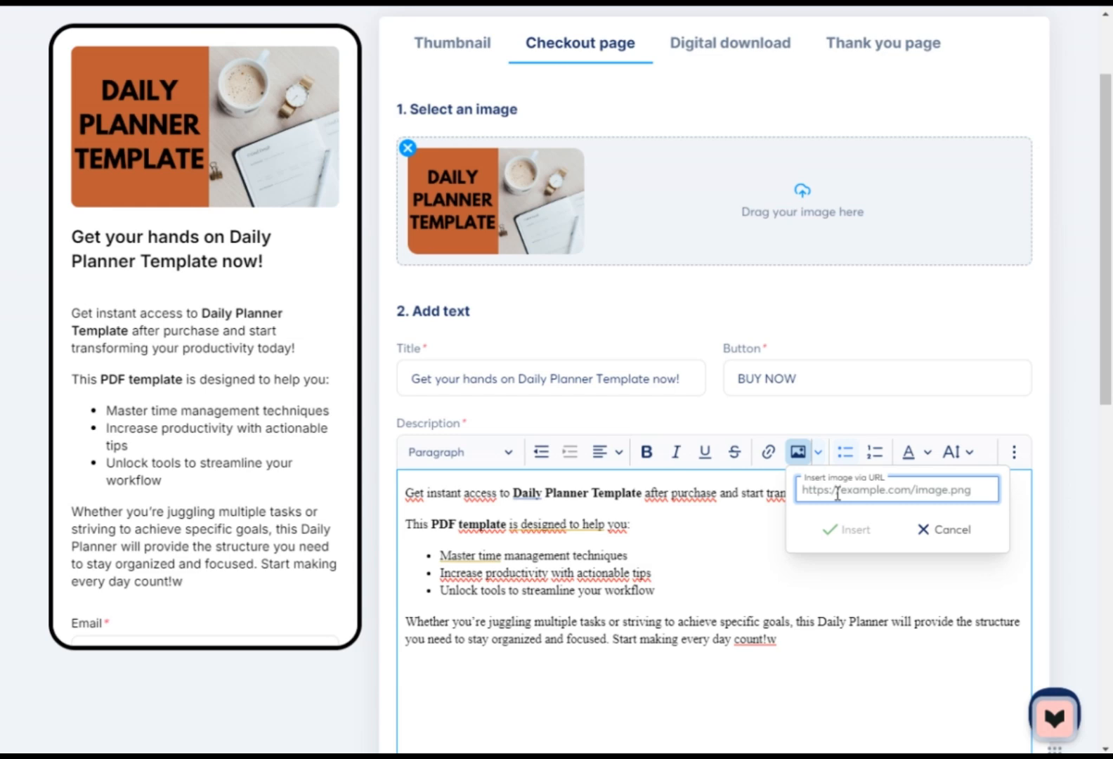
{"action": "left_click", "coordinate": [764, 583]}
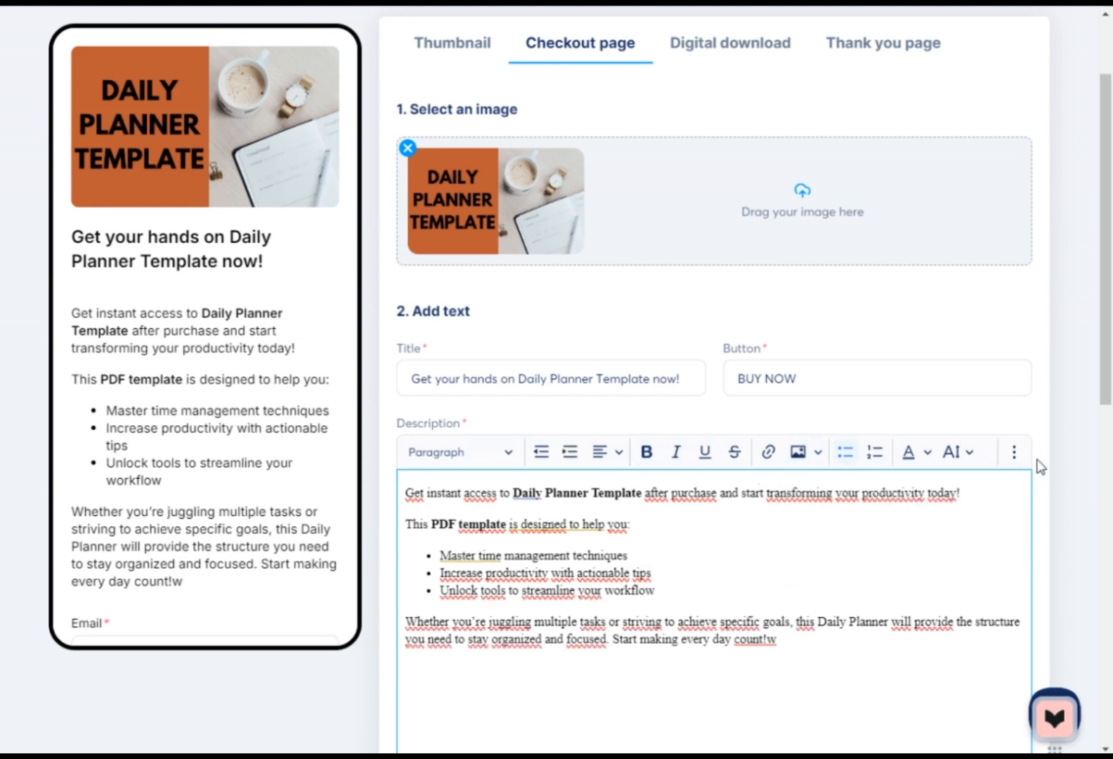
{"action": "left_click", "coordinate": [1015, 454]}
{"action": "left_click", "coordinate": [776, 543]}
{"action": "scroll", "coordinate": [560, 637], "scroll_direction": "down", "scroll_amount": 3}
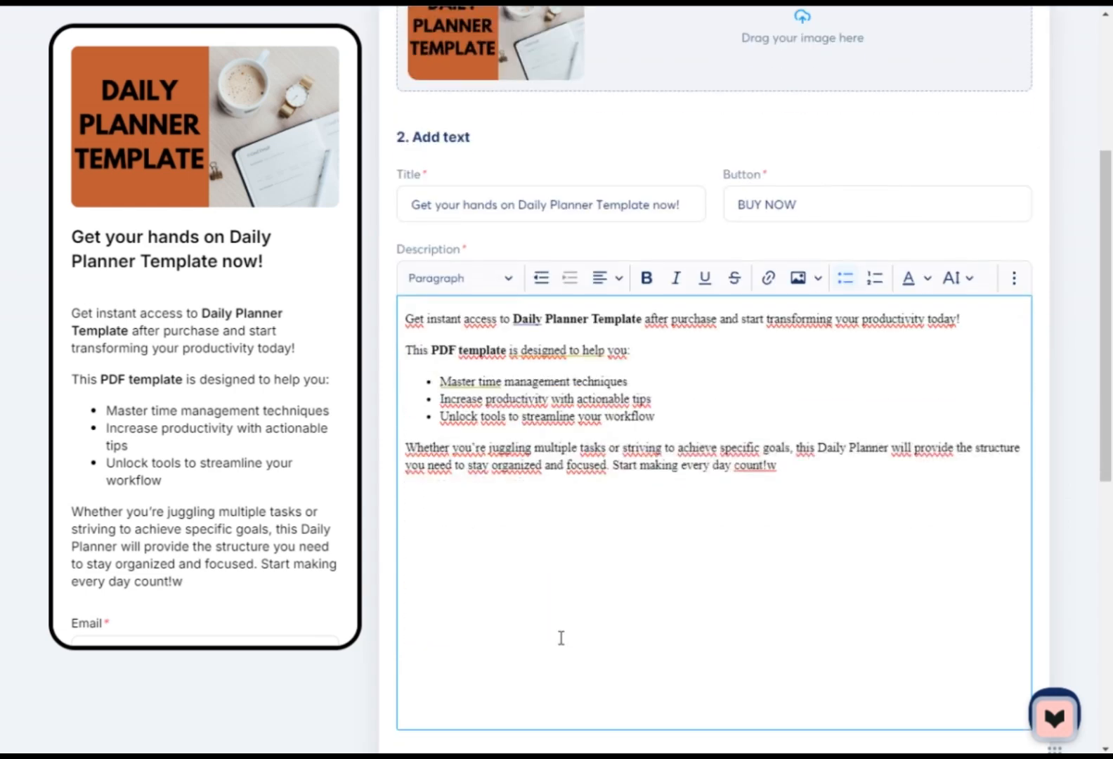
Remove the stray "w" after "count!" in the checkout description and review the title and text in the page preview.
{"action": "left_click", "coordinate": [797, 473]}
{"action": "key", "text": "BackSpace"}
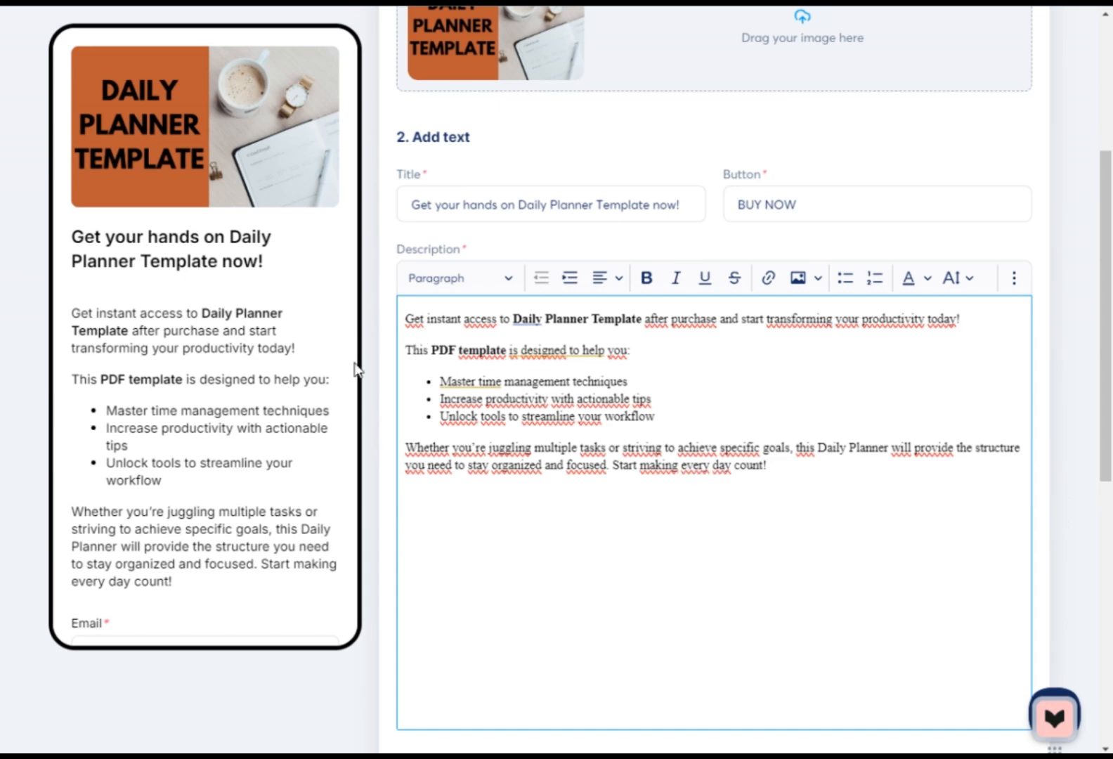
{"action": "left_click_drag", "start_coordinate": [70, 237], "coordinate": [263, 267]}
{"action": "left_click", "coordinate": [233, 361]}
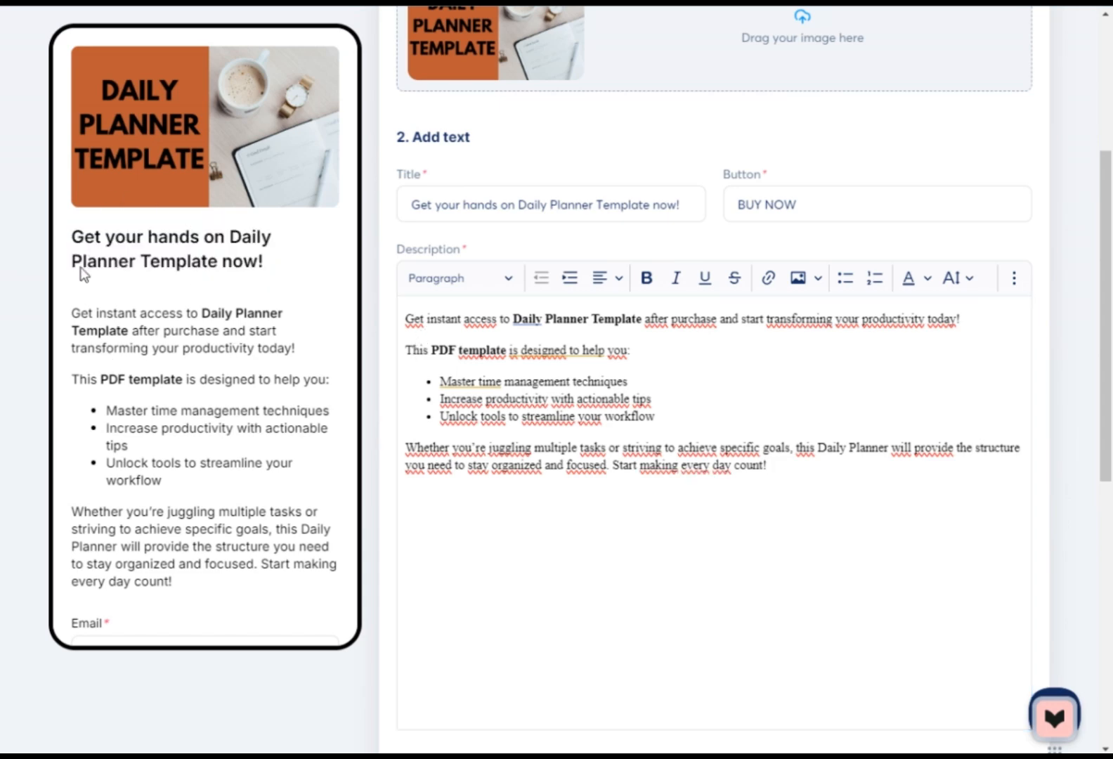
{"action": "left_click_drag", "start_coordinate": [70, 315], "coordinate": [198, 593]}
{"action": "left_click", "coordinate": [222, 473]}
{"action": "scroll", "coordinate": [219, 450], "scroll_direction": "down", "scroll_amount": 6}
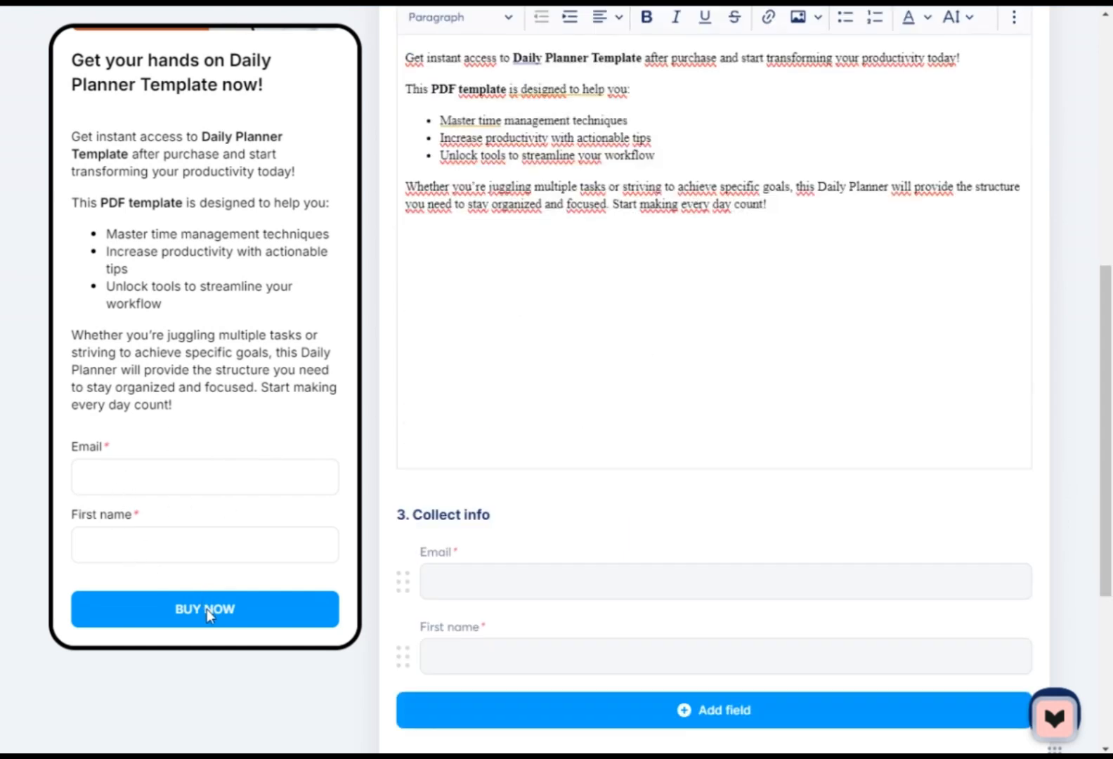
Examine the extra customer info fields available for the checkout form without adding any.
{"action": "scroll", "coordinate": [631, 372], "scroll_direction": "down", "scroll_amount": 3}
{"action": "left_click", "coordinate": [643, 458]}
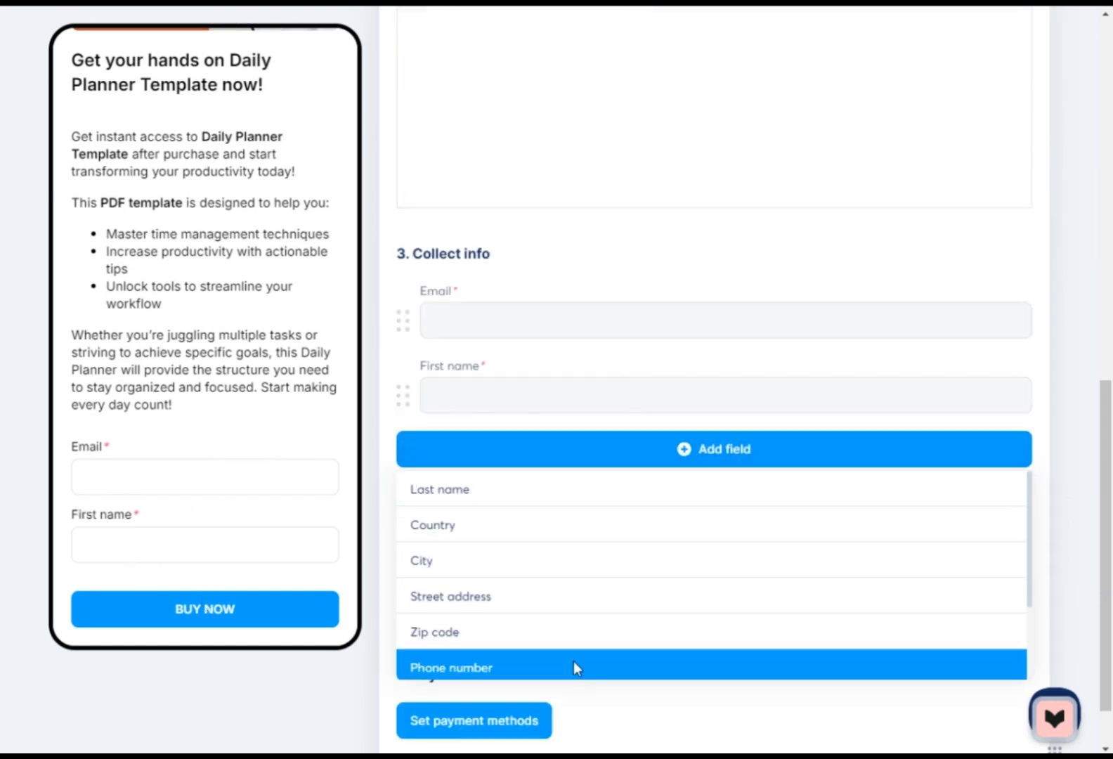
{"action": "scroll", "coordinate": [499, 589], "scroll_direction": "down", "scroll_amount": 3}
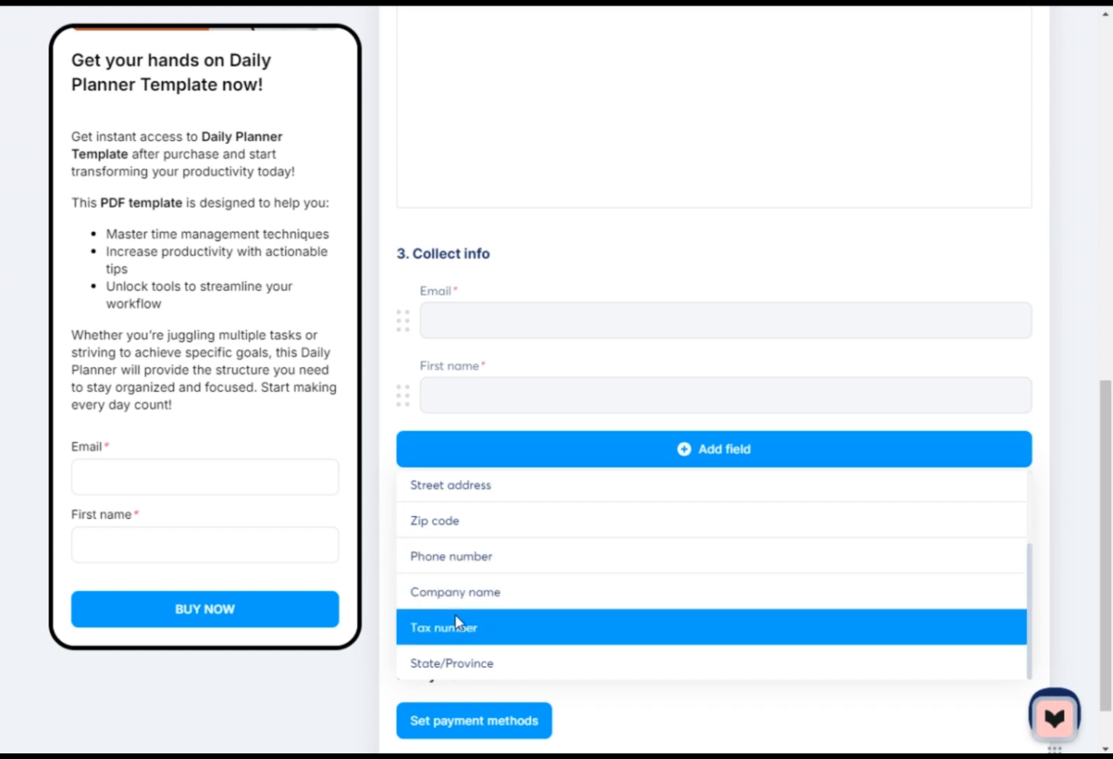
{"action": "scroll", "coordinate": [490, 624], "scroll_direction": "down", "scroll_amount": 2}
{"action": "scroll", "coordinate": [511, 501], "scroll_direction": "up", "scroll_amount": 3}
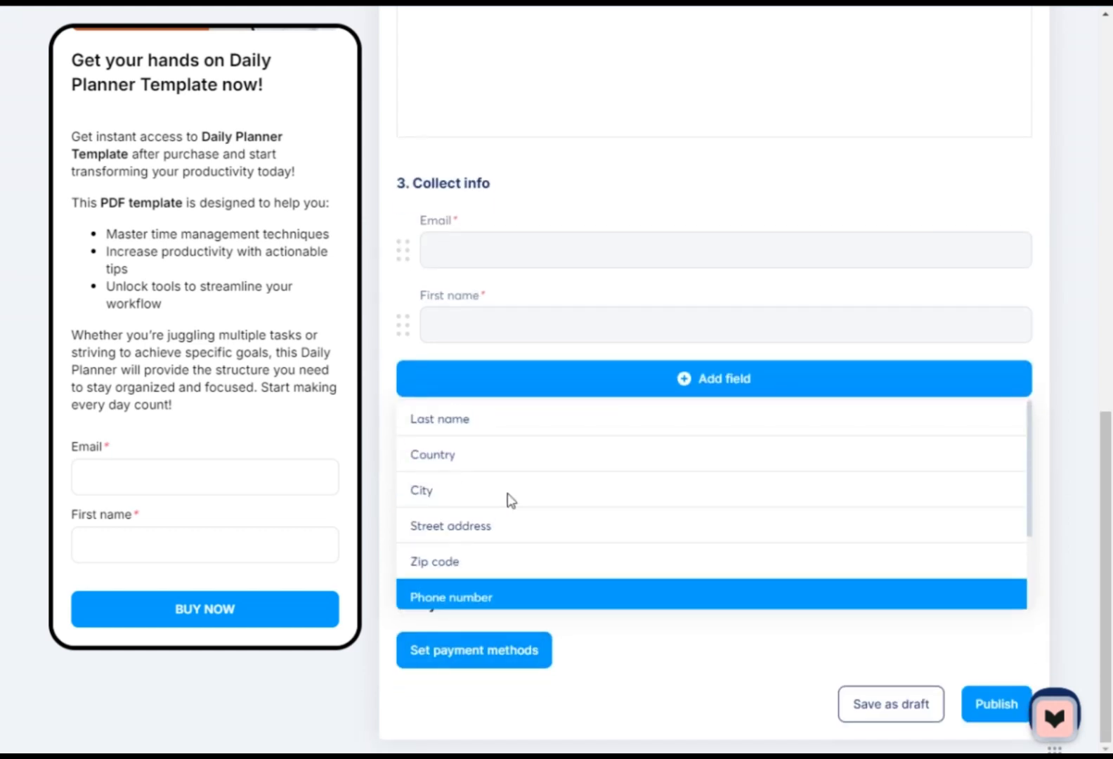
{"action": "left_click", "coordinate": [1066, 279]}
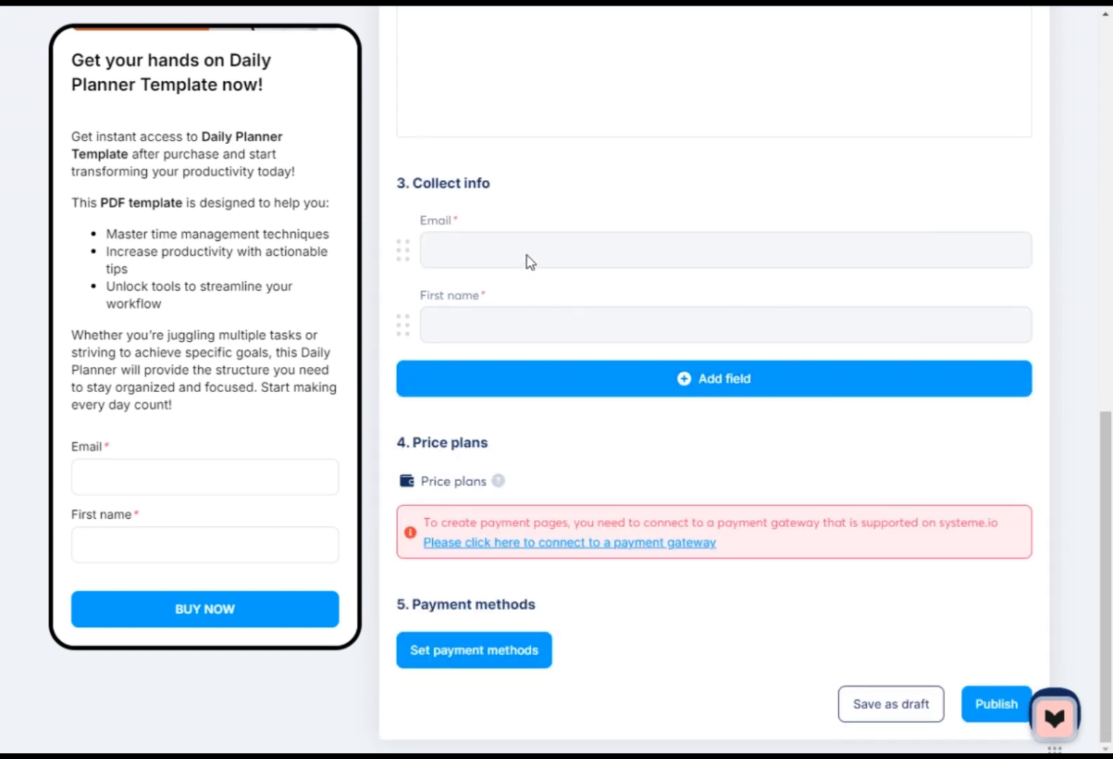
Save the payment methods with U.S. Dollar as the currency and save the checkout page as a draft.
{"action": "mouse_move", "coordinate": [499, 483]}
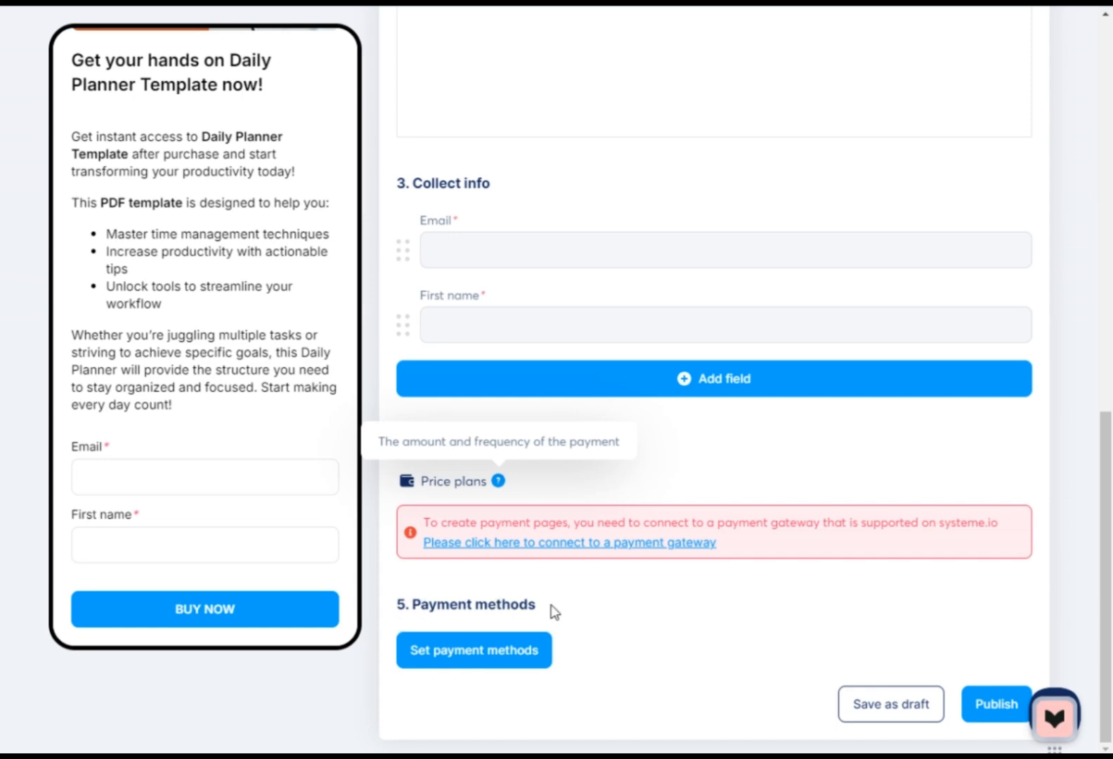
{"action": "left_click", "coordinate": [488, 650]}
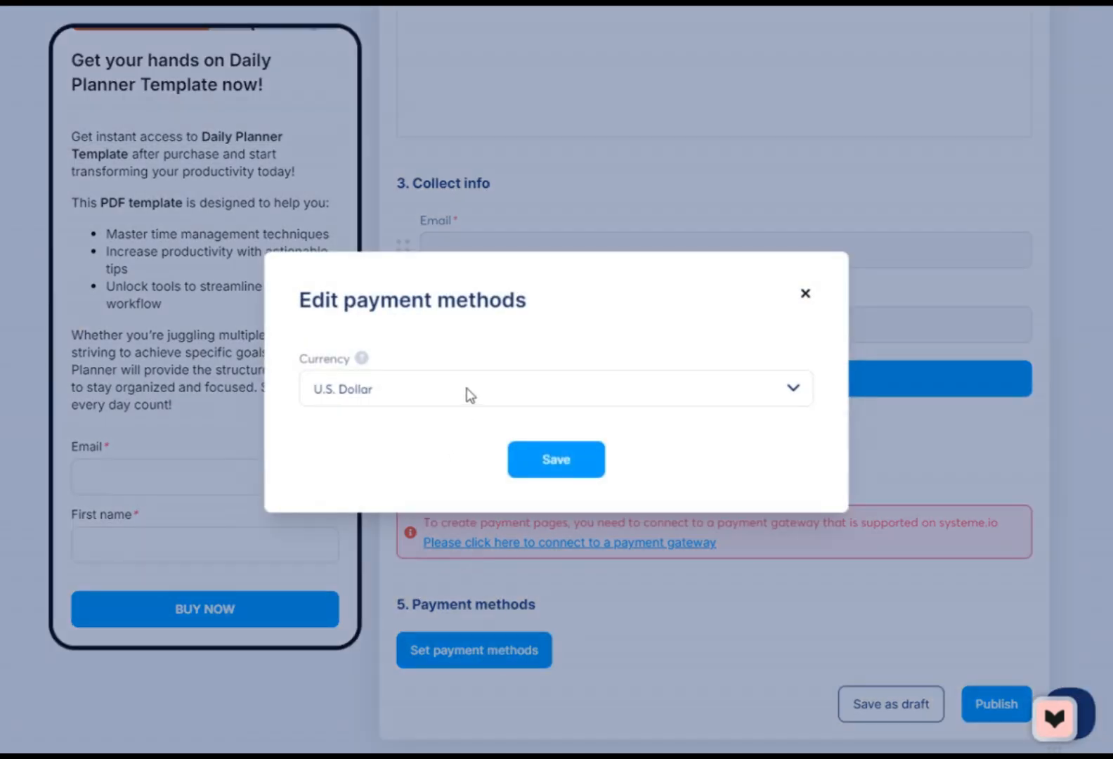
{"action": "left_click", "coordinate": [467, 392]}
{"action": "left_click", "coordinate": [541, 464]}
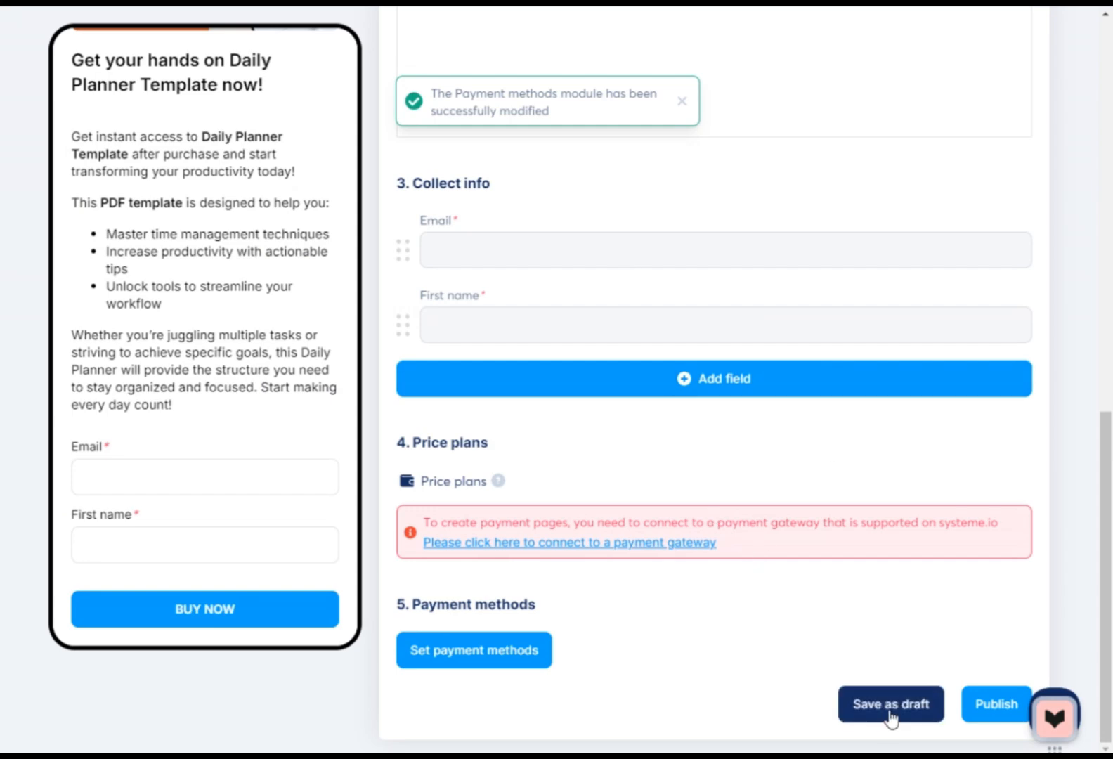
{"action": "left_click", "coordinate": [891, 705]}
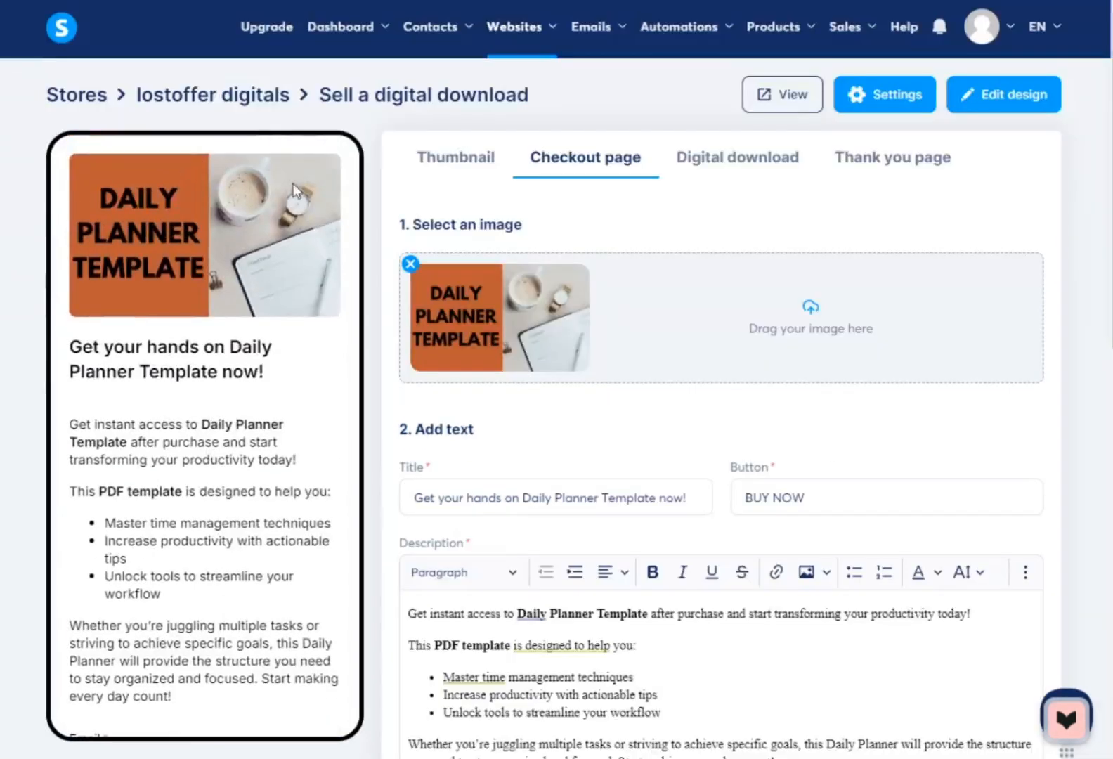
Name the digital product "Daily Planner Template" and upload the file Daily Planner Template.pdf for download.
{"action": "left_click", "coordinate": [792, 168]}
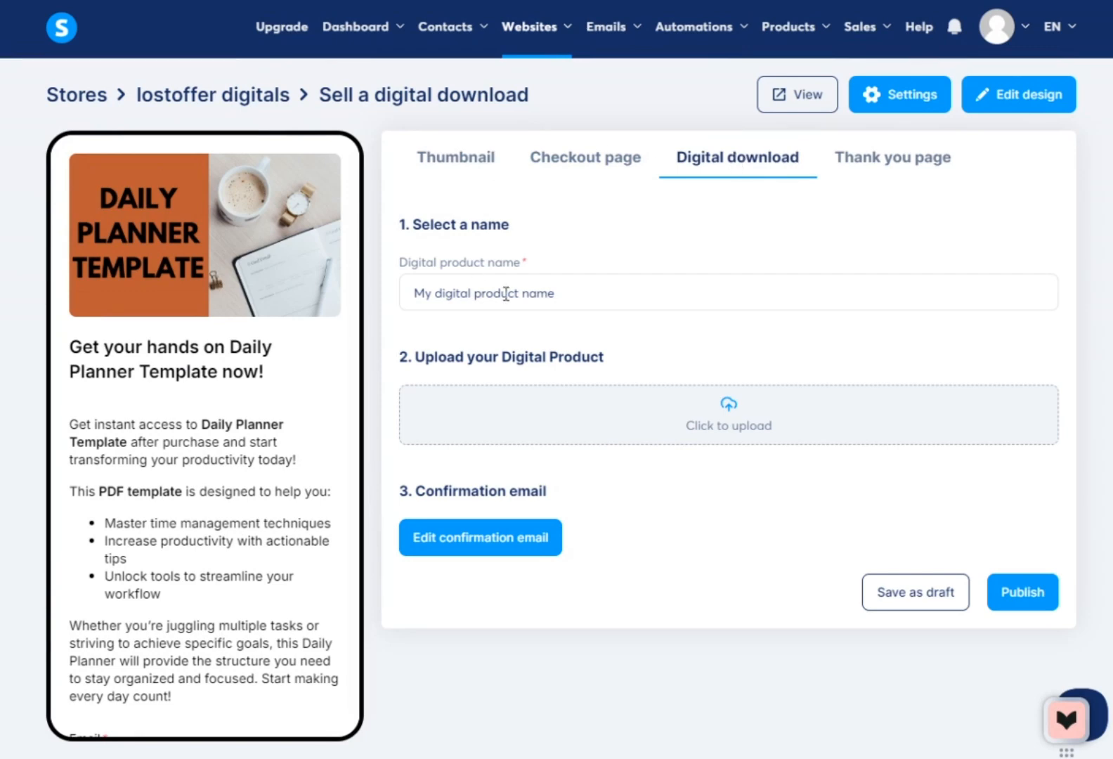
{"action": "left_click_drag", "start_coordinate": [405, 222], "coordinate": [553, 227]}
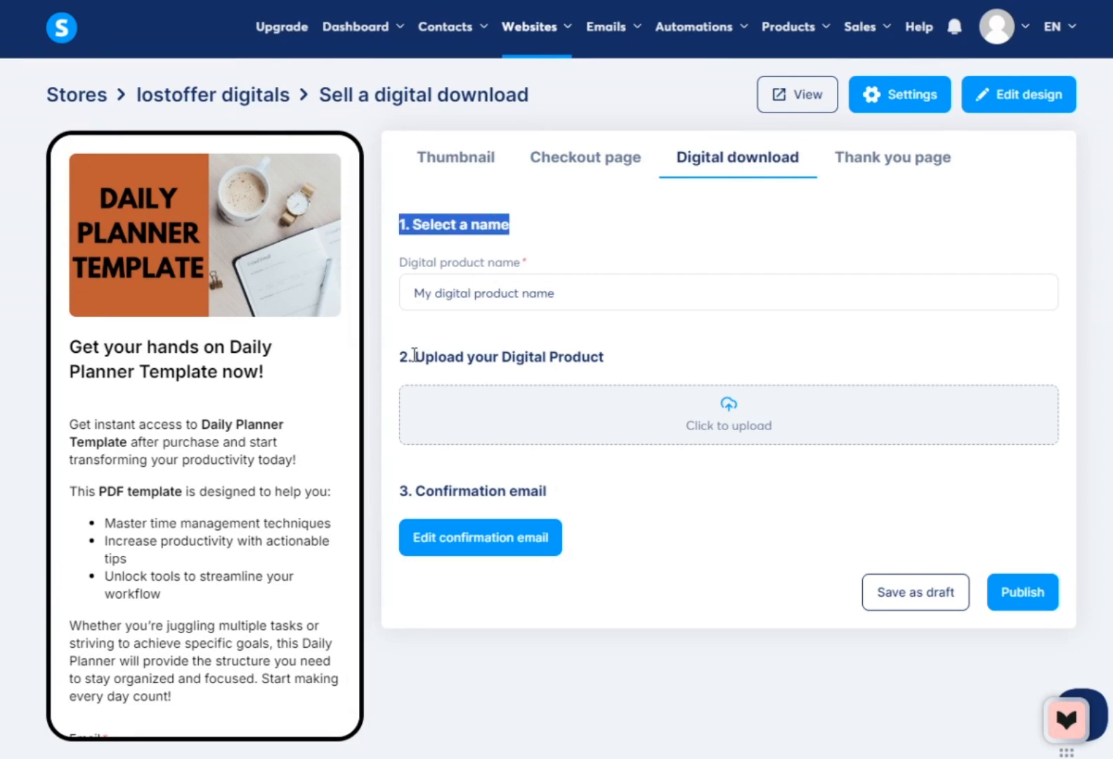
{"action": "left_click_drag", "start_coordinate": [414, 356], "coordinate": [602, 371]}
{"action": "left_click", "coordinate": [573, 489]}
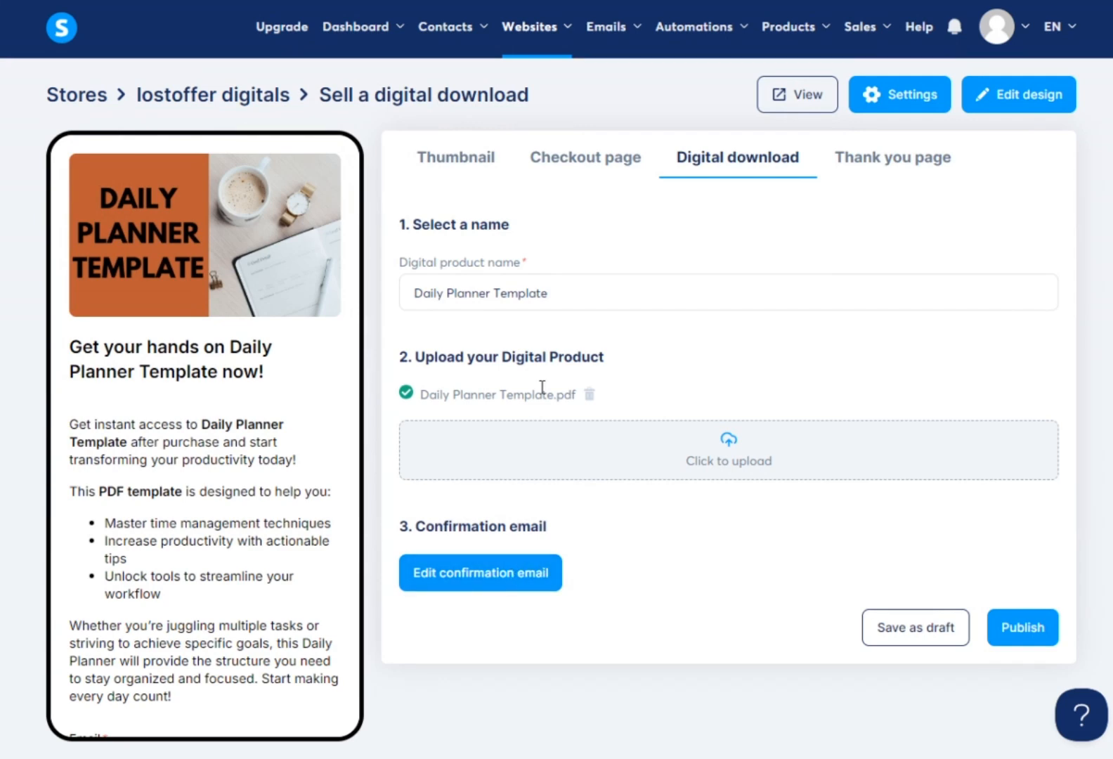
Try out the subject "You got Daily Planner Template" in the confirmation email and close the email without saving.
{"action": "left_click", "coordinate": [538, 578]}
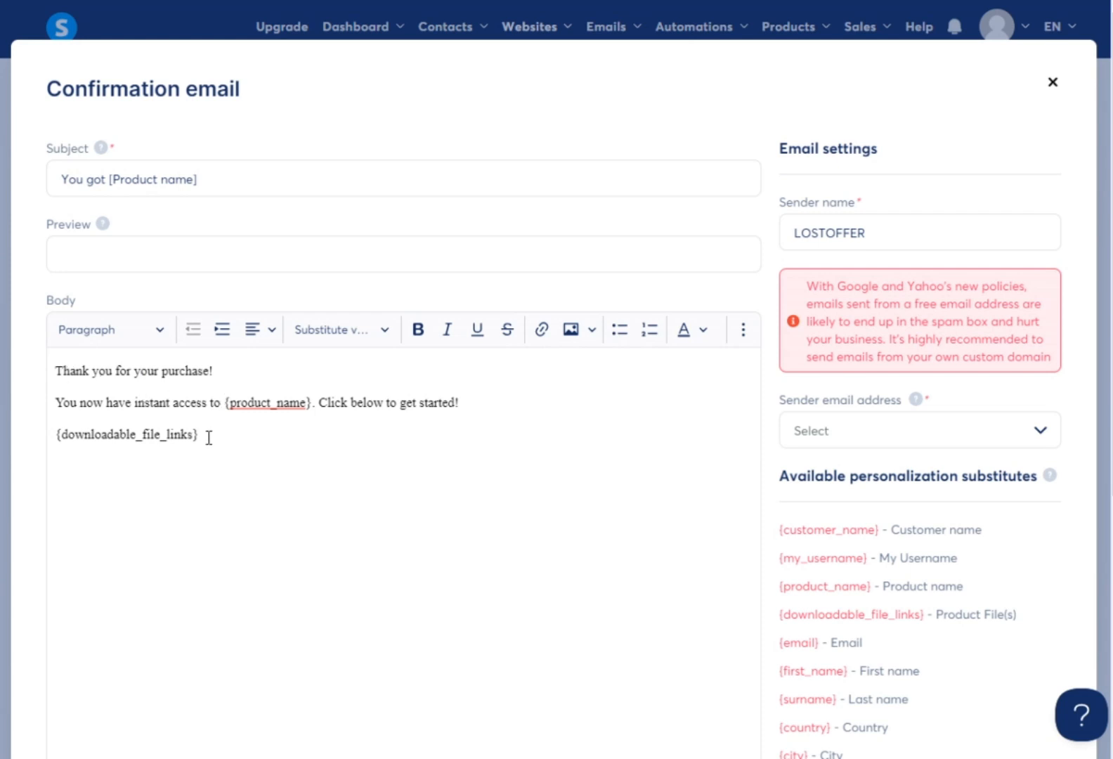
{"action": "left_click_drag", "start_coordinate": [199, 180], "coordinate": [116, 168]}
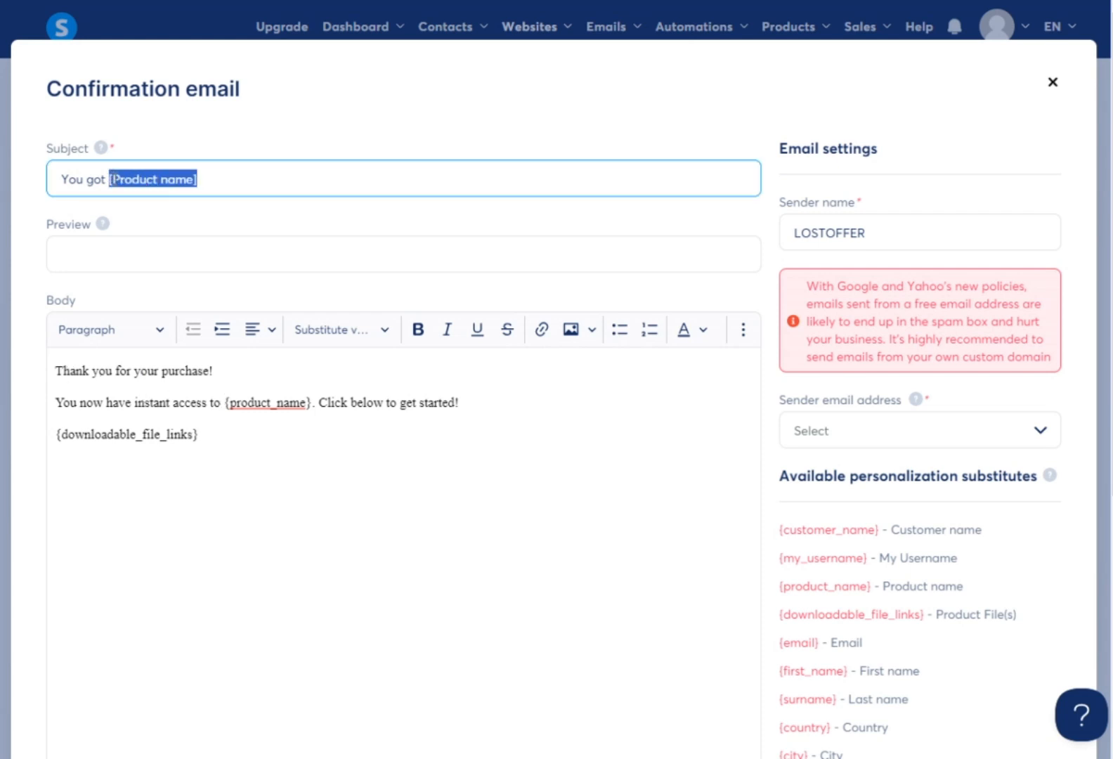
{"action": "type", "text": "Daily Planner Template"}
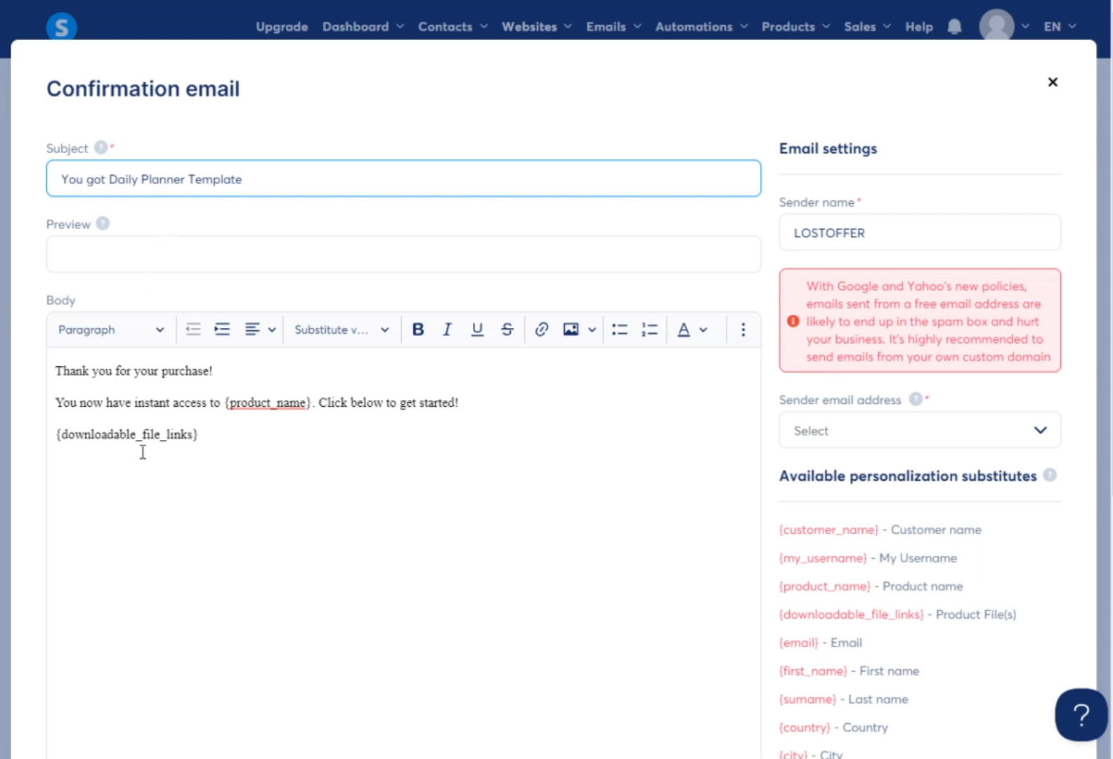
{"action": "left_click", "coordinate": [209, 468]}
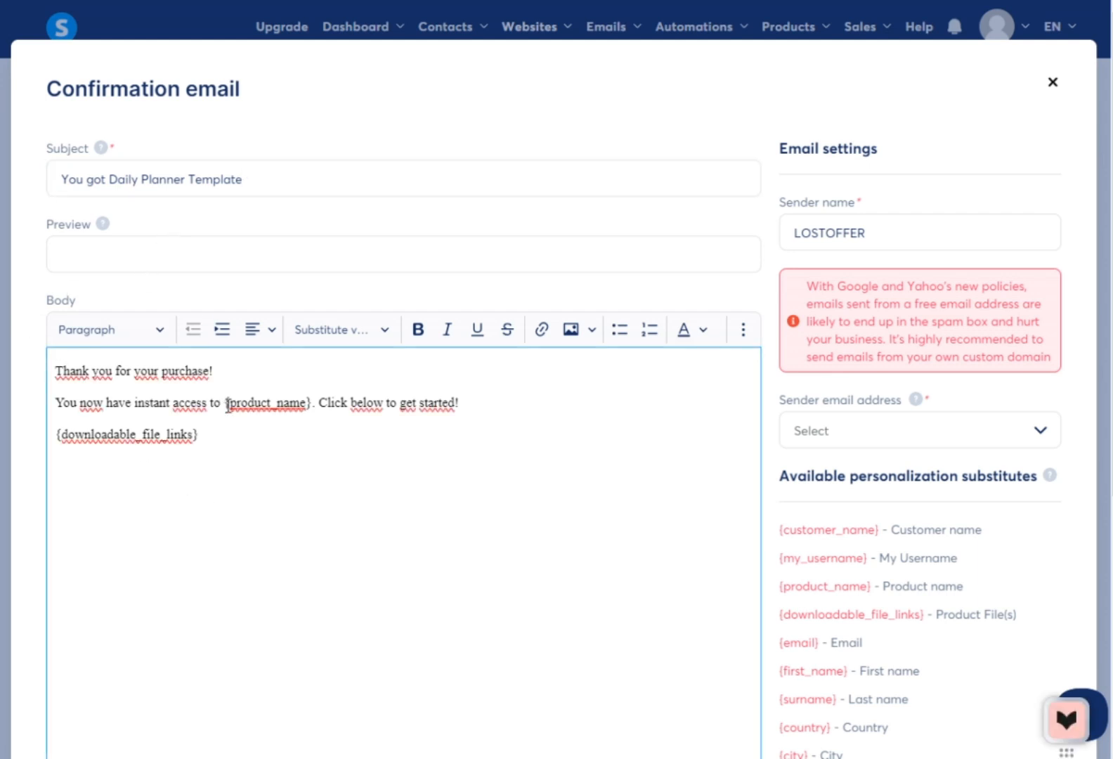
{"action": "scroll", "coordinate": [449, 685], "scroll_direction": "down", "scroll_amount": 3}
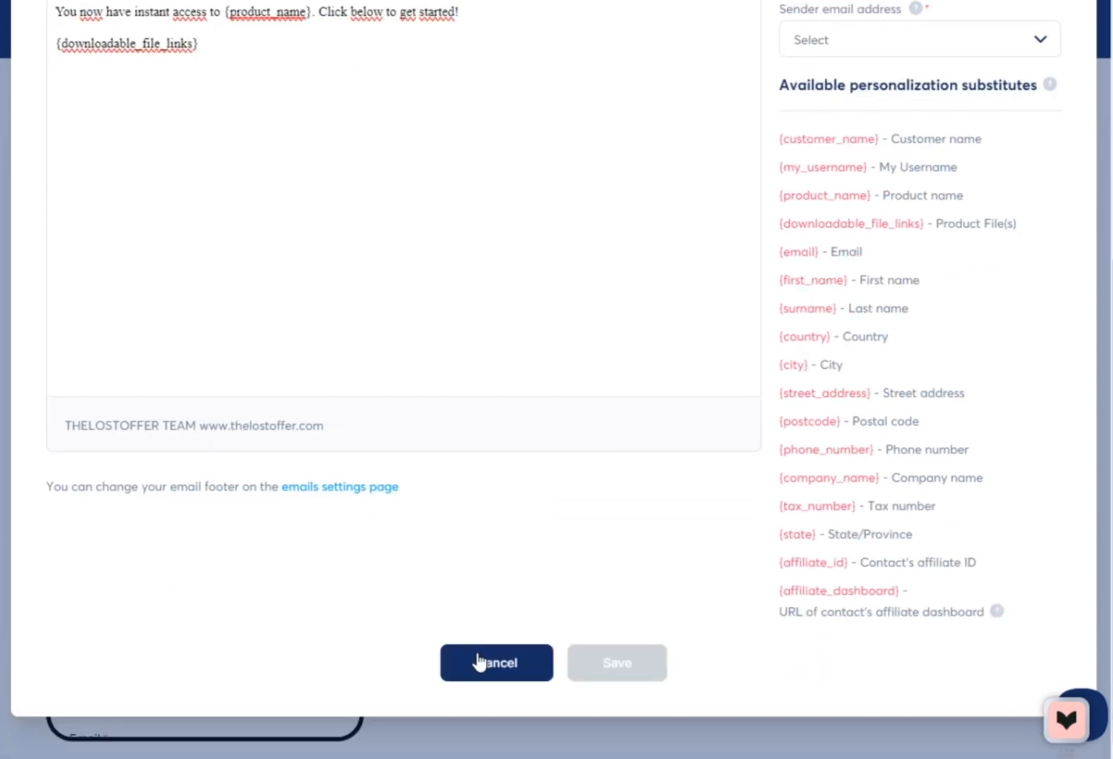
{"action": "left_click", "coordinate": [477, 662]}
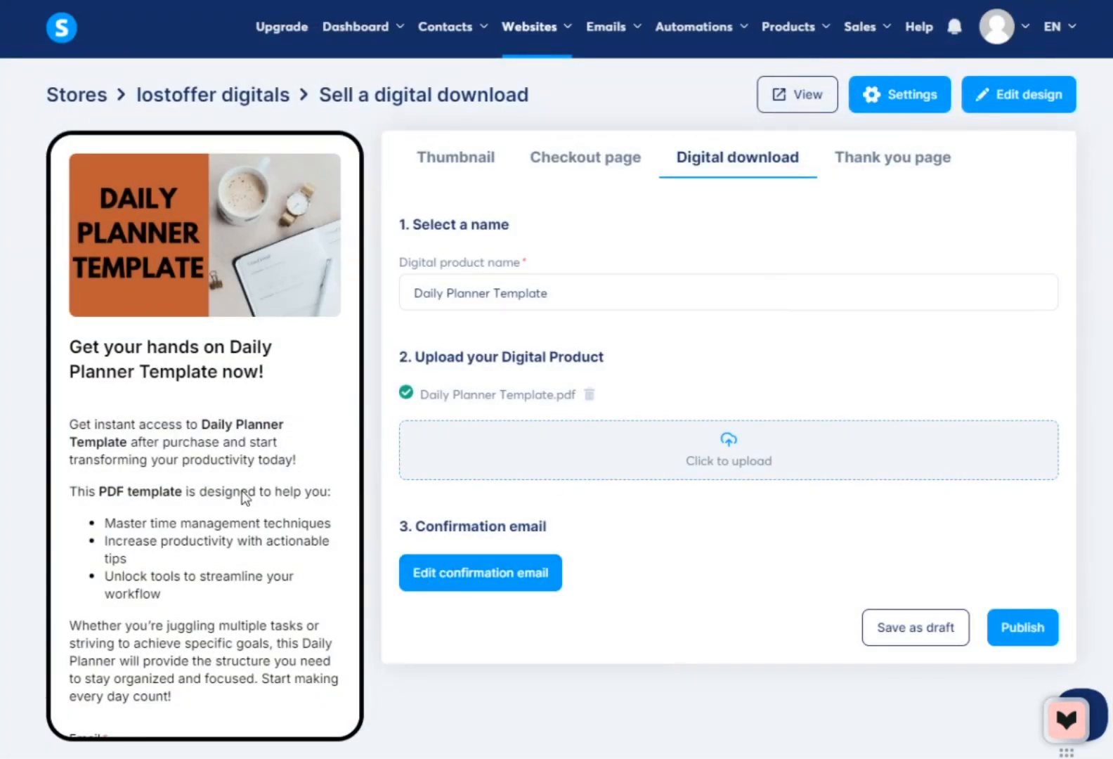
Review the thank you page title and subtitle, and save the digital download product as a draft.
{"action": "left_click", "coordinate": [892, 172]}
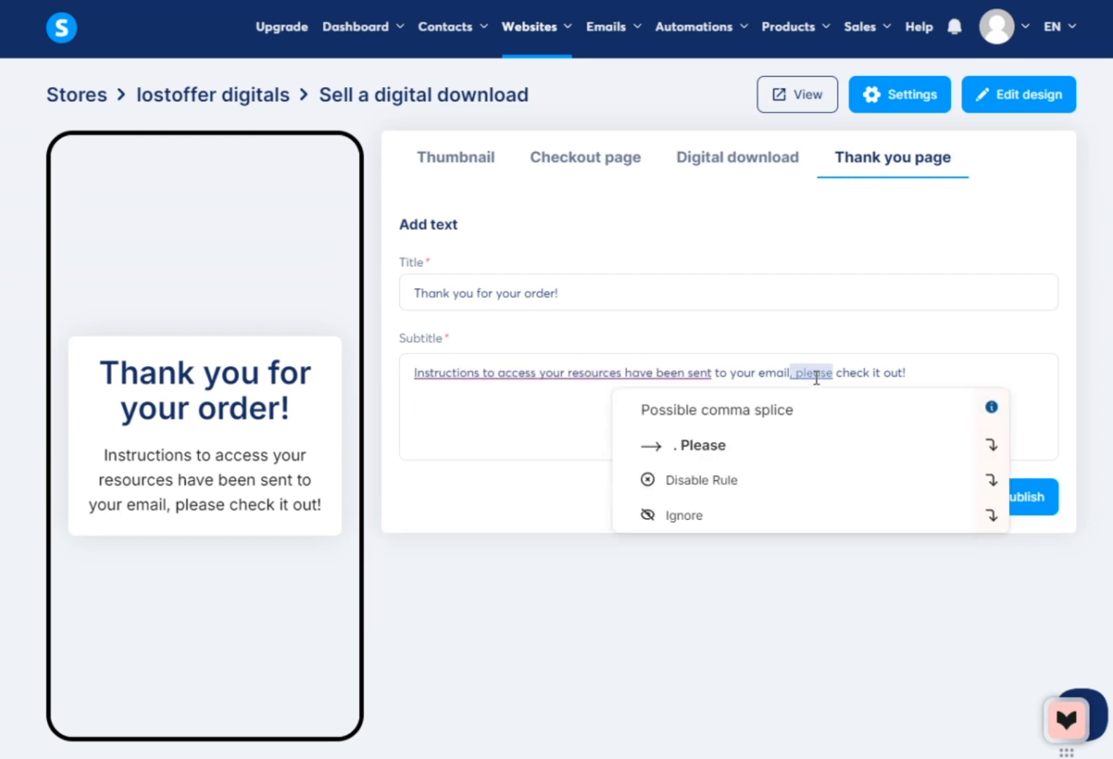
{"action": "left_click_drag", "start_coordinate": [99, 361], "coordinate": [308, 437]}
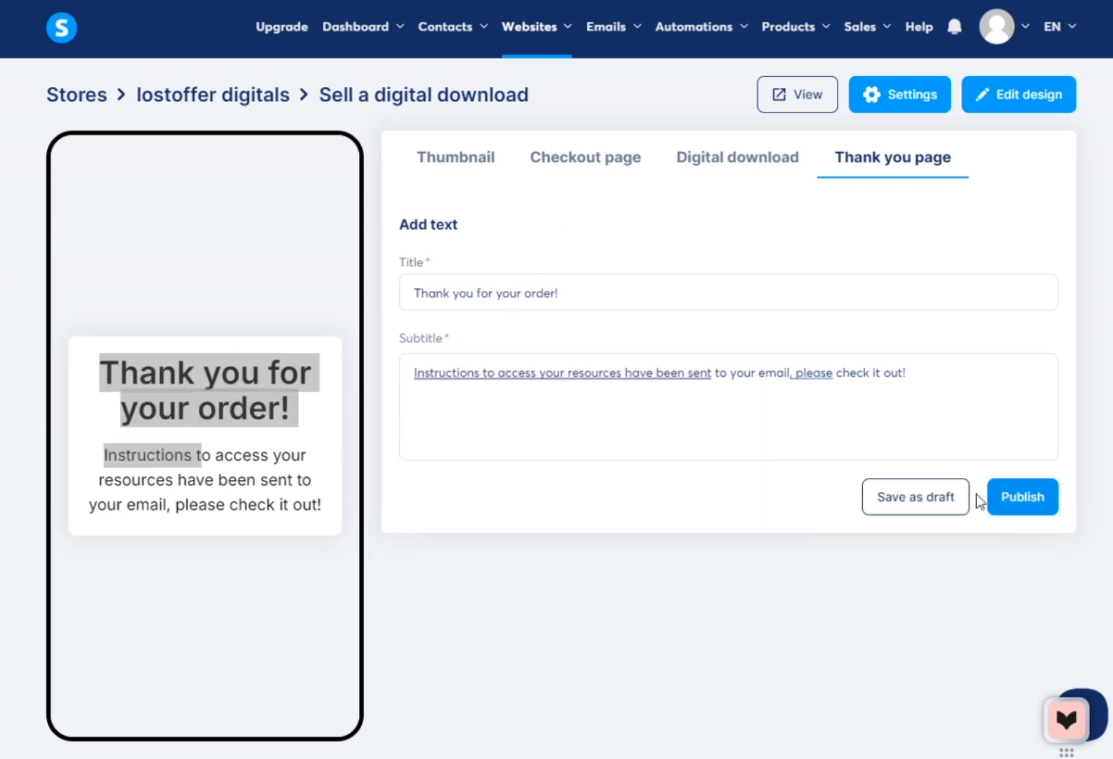
{"action": "left_click", "coordinate": [954, 500]}
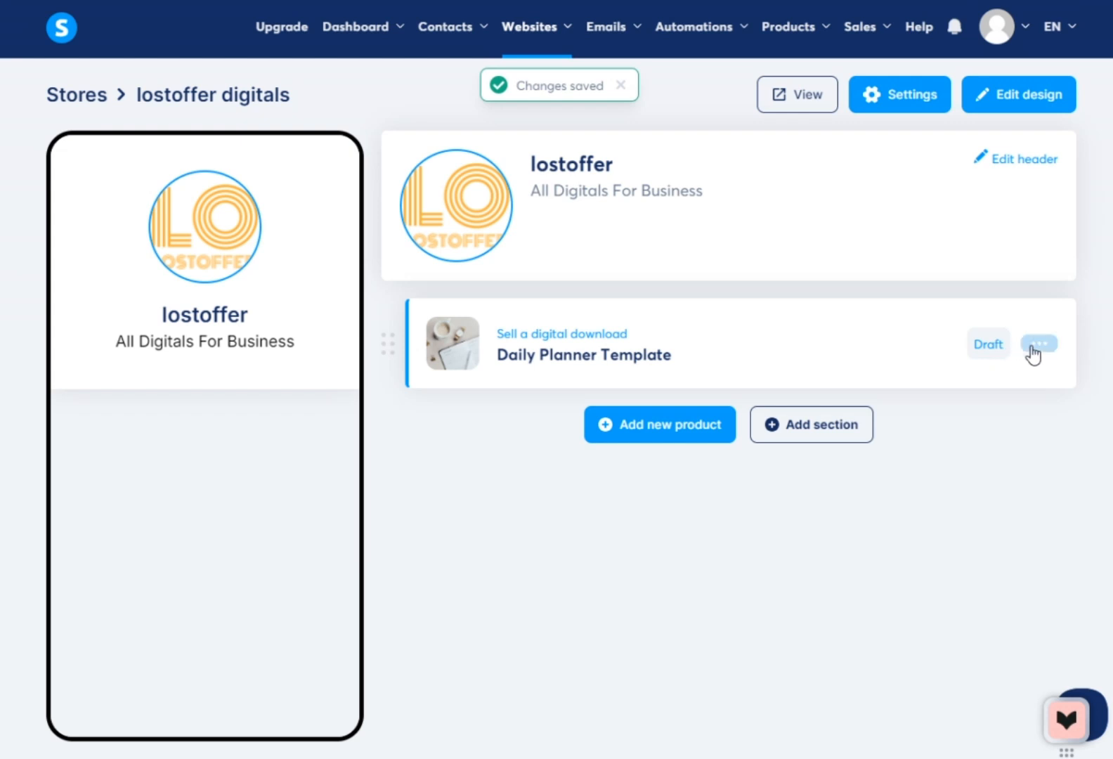
Reopen the Daily Planner Template product, try to publish it, and check its checkout page for errors.
{"action": "left_click", "coordinate": [1034, 348]}
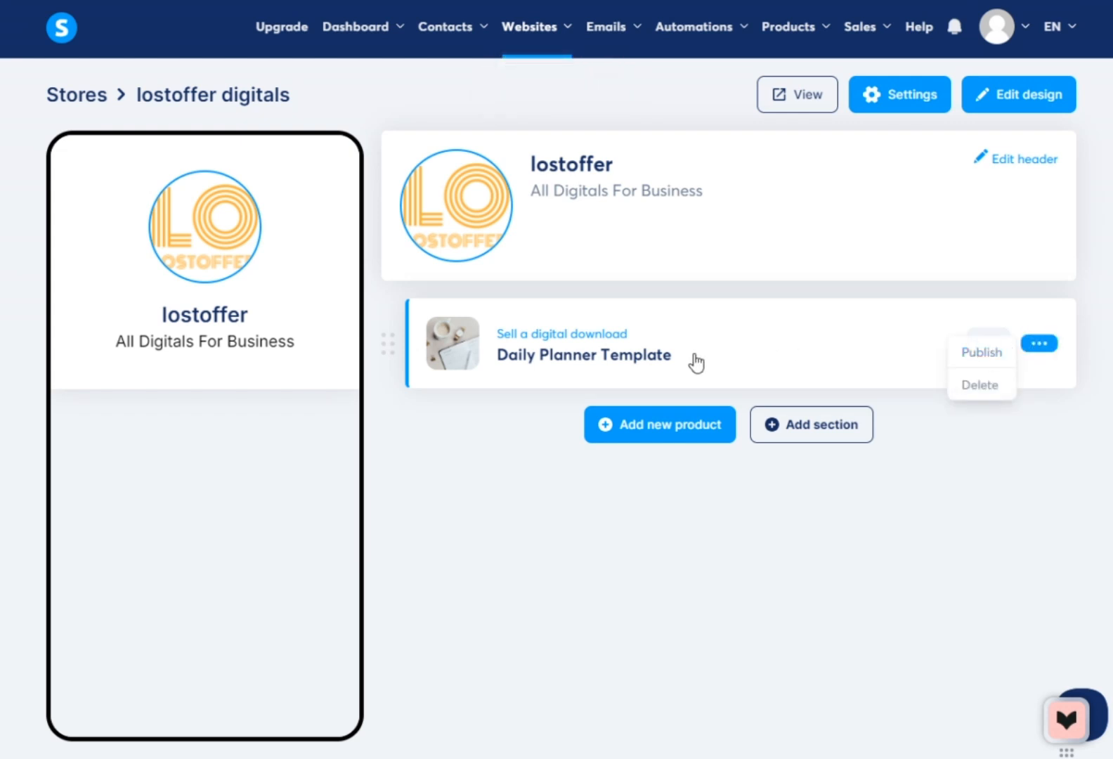
{"action": "left_click", "coordinate": [651, 358]}
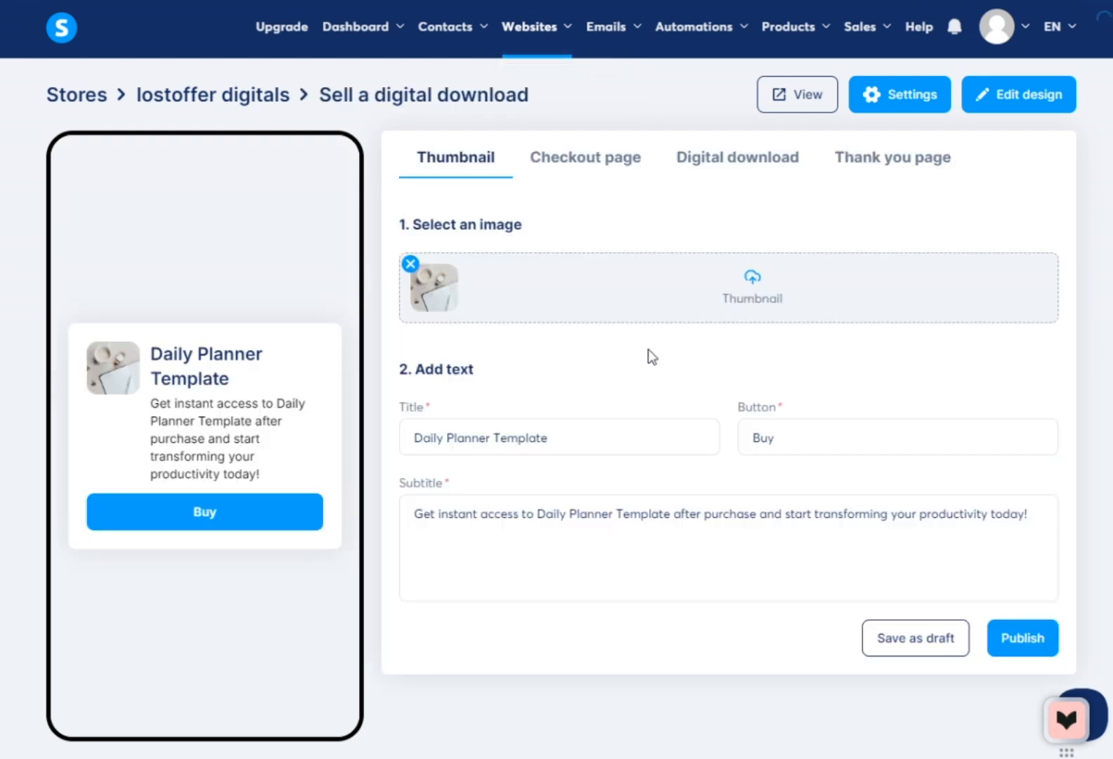
{"action": "left_click", "coordinate": [798, 94]}
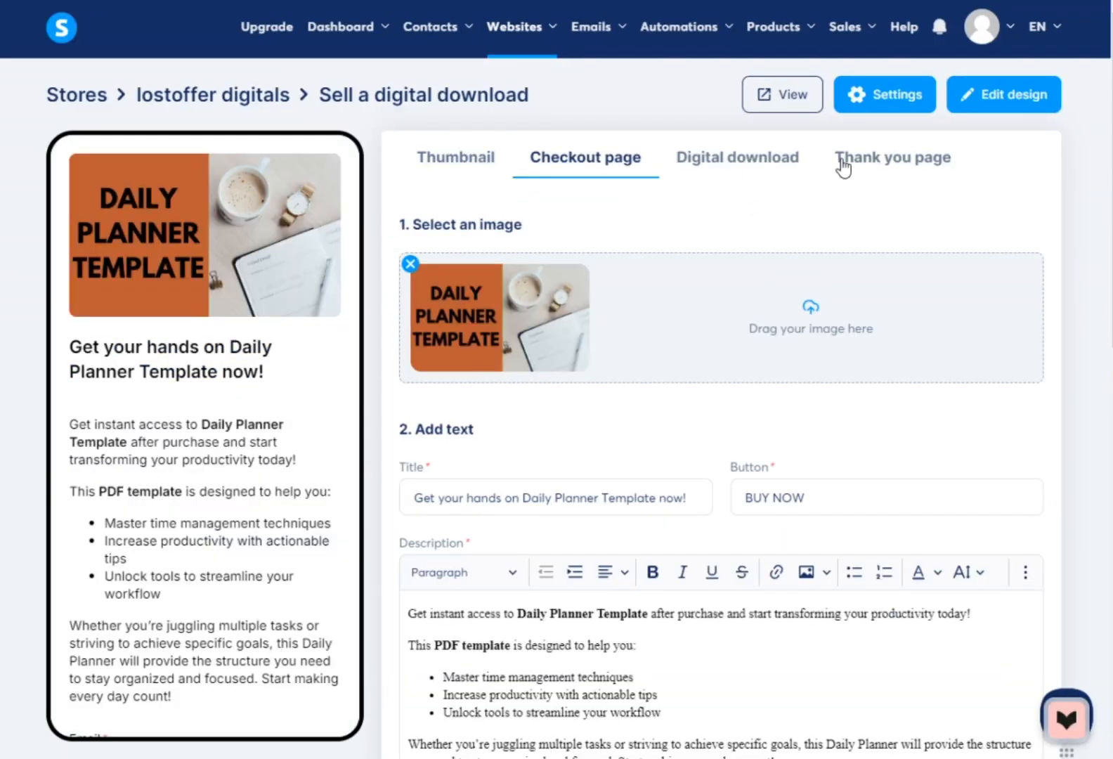
{"action": "left_click", "coordinate": [838, 158]}
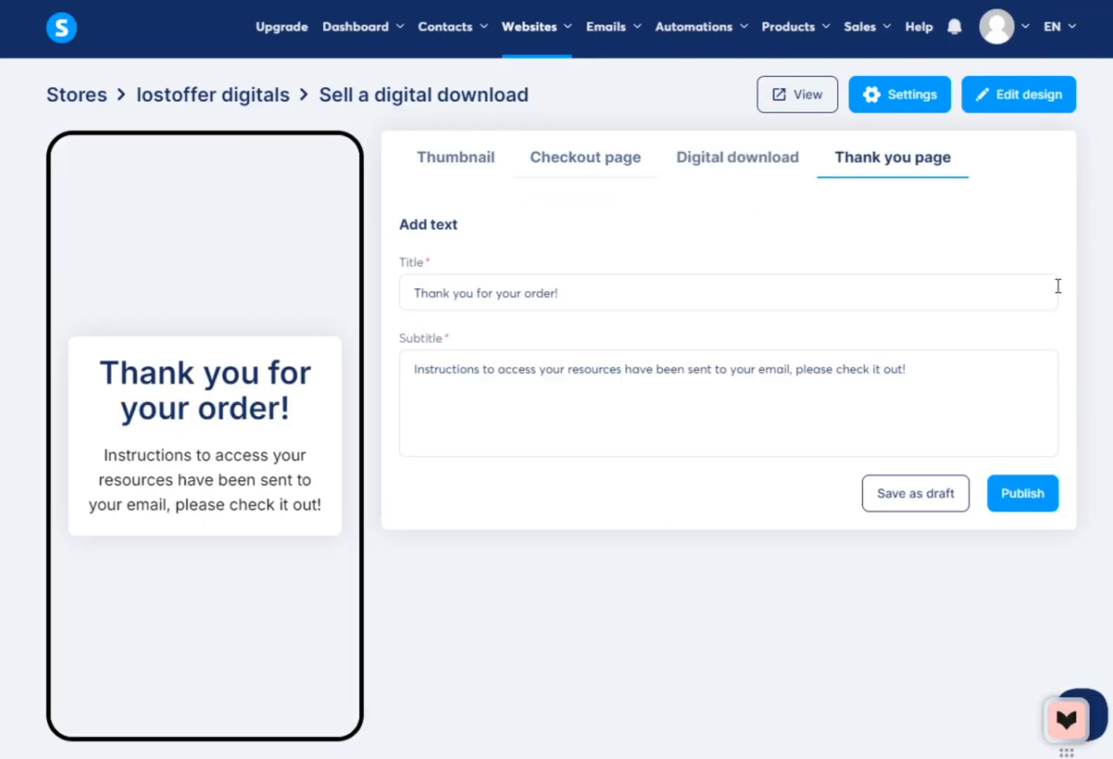
{"action": "left_click", "coordinate": [1029, 496]}
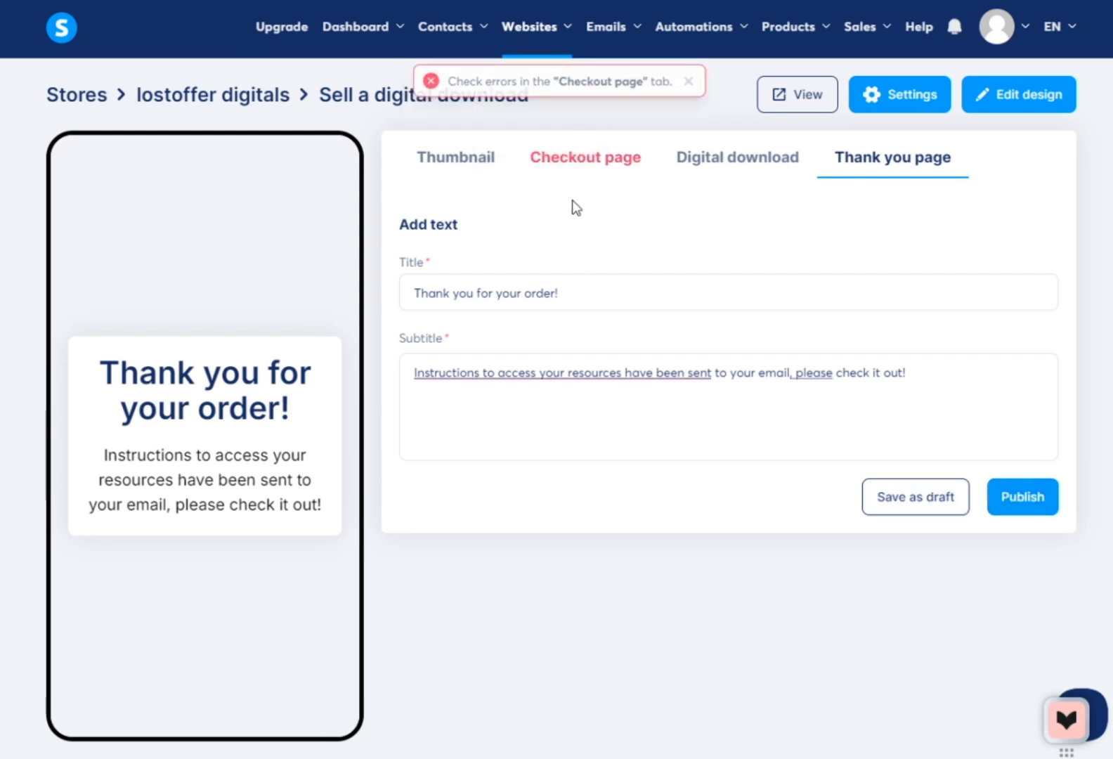
{"action": "left_click", "coordinate": [584, 166]}
{"action": "scroll", "coordinate": [700, 271], "scroll_direction": "down", "scroll_amount": 12}
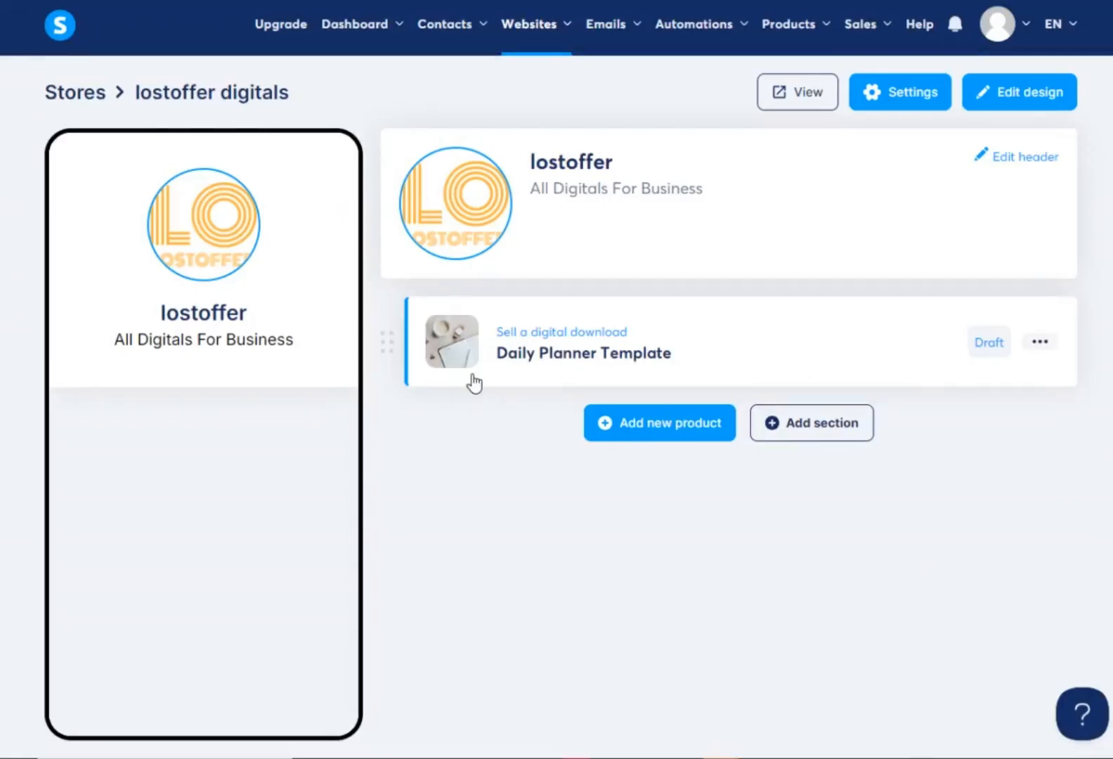
Add a section named "Features" to the store page.
{"action": "left_click", "coordinate": [818, 427]}
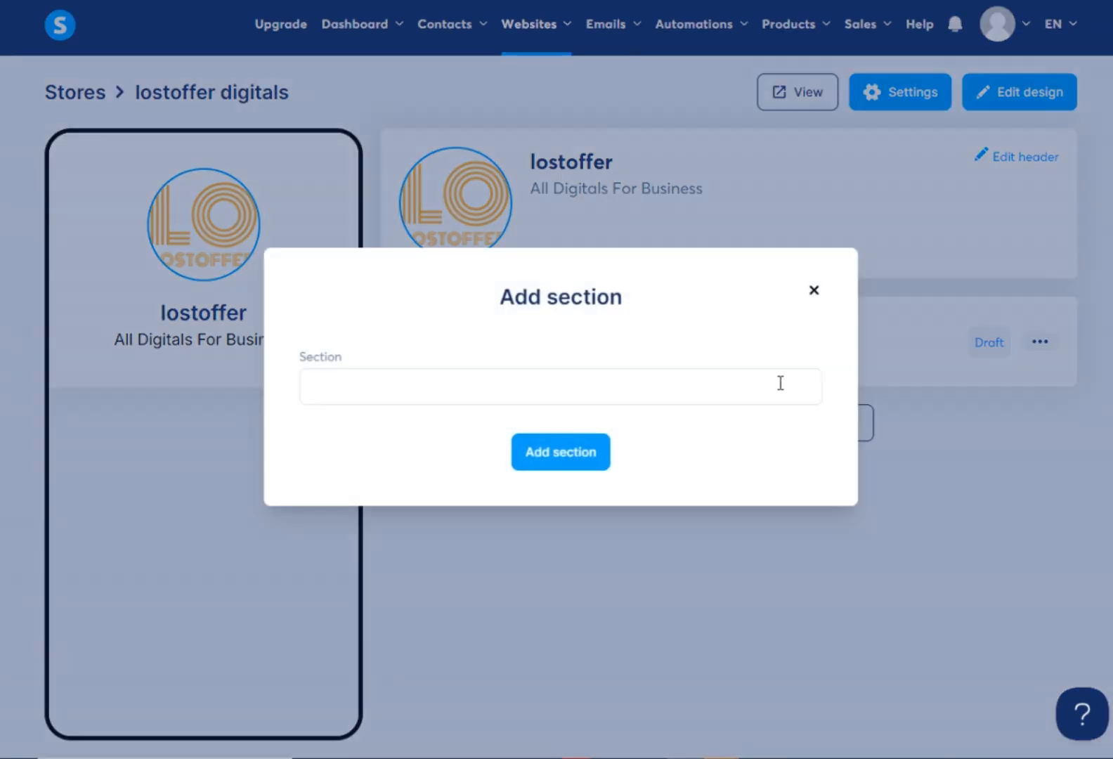
{"action": "left_click", "coordinate": [694, 387]}
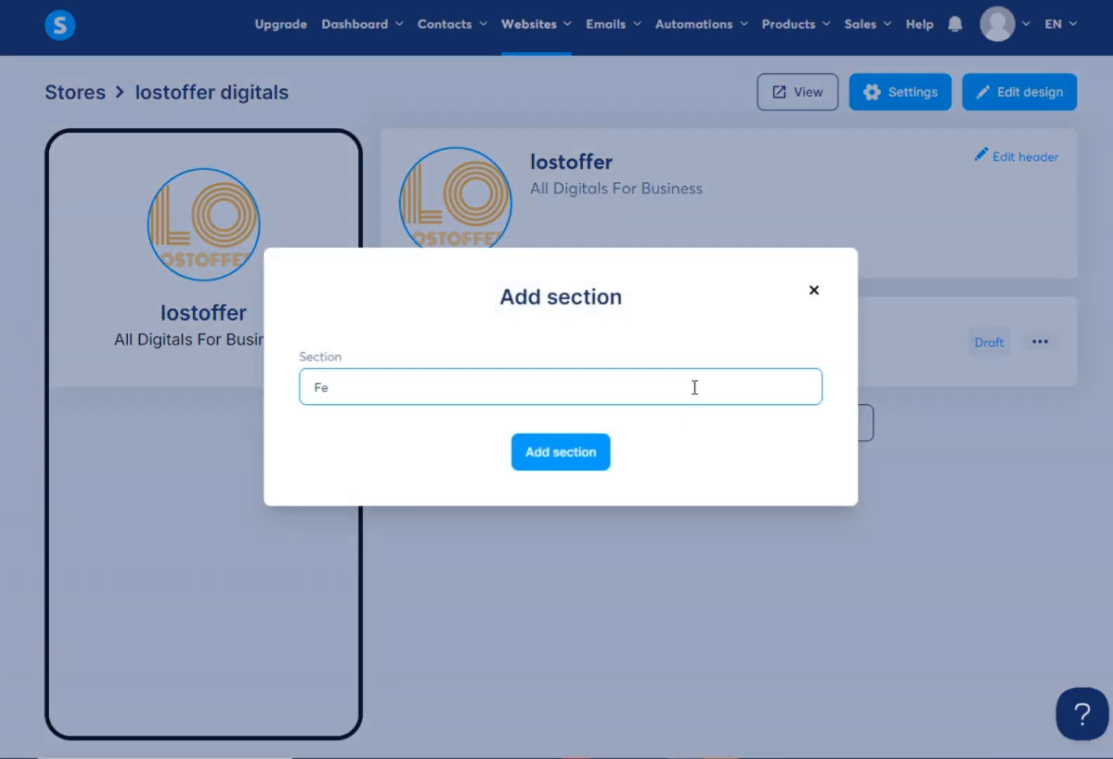
{"action": "left_click", "coordinate": [585, 453]}
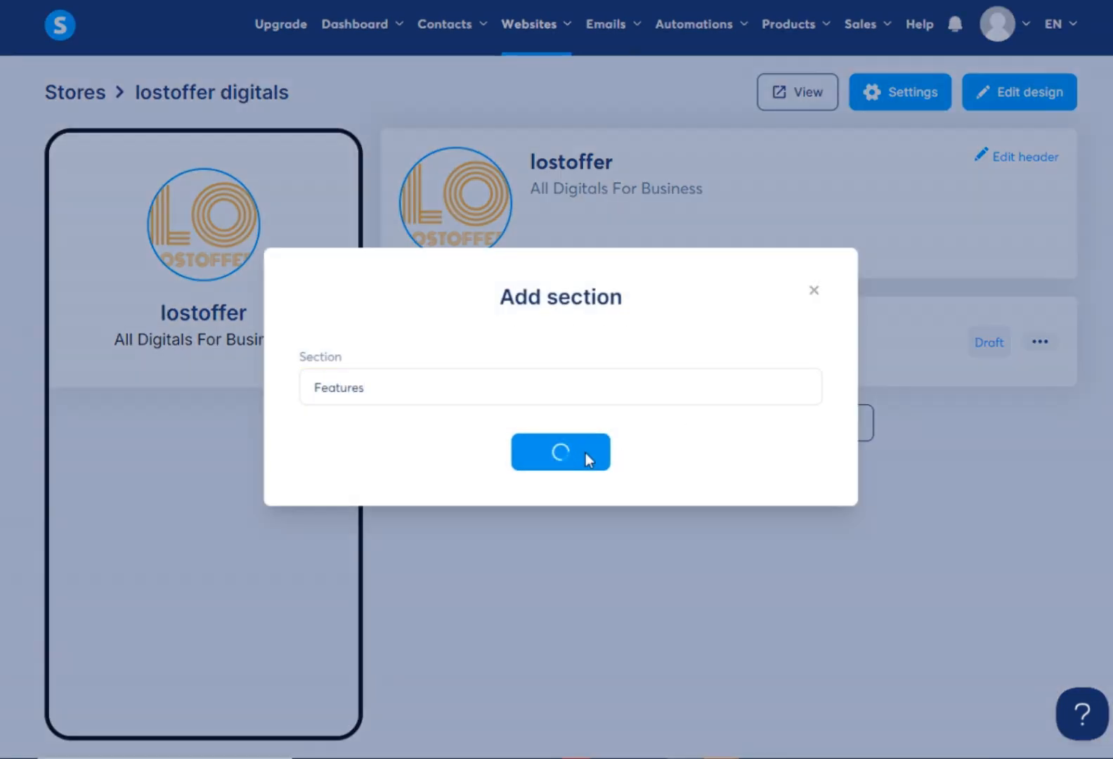
{"action": "left_click", "coordinate": [1040, 431]}
{"action": "left_click", "coordinate": [976, 439]}
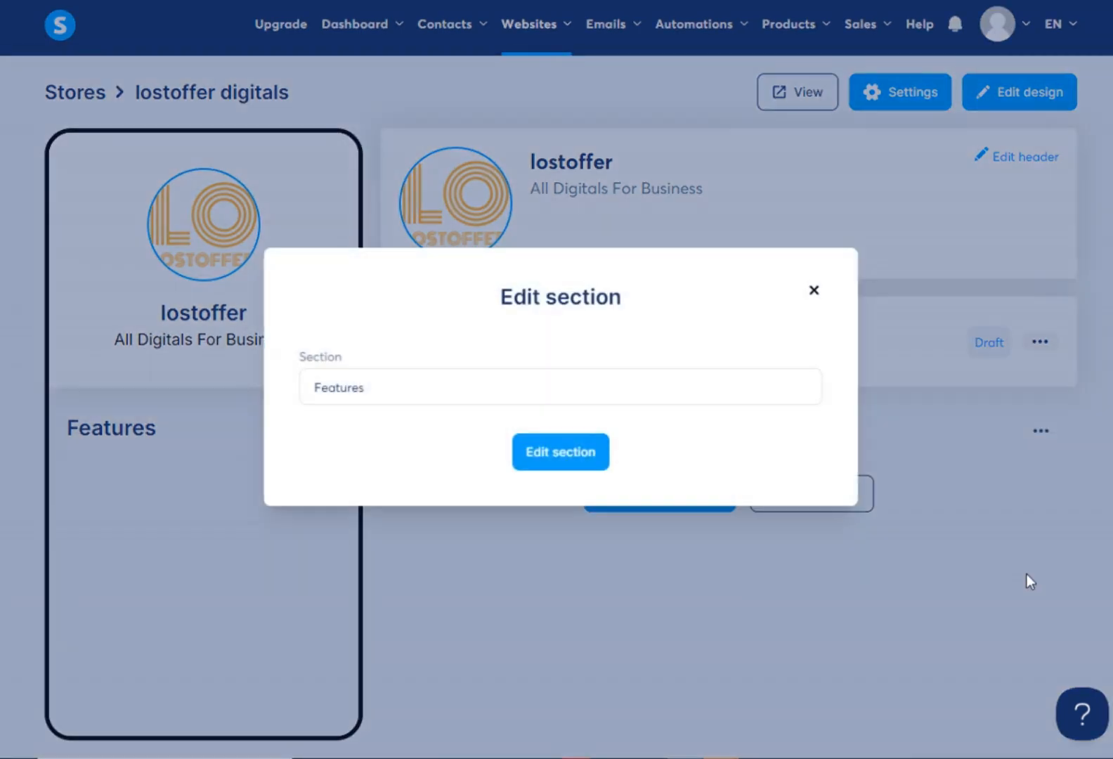
{"action": "left_click", "coordinate": [814, 290]}
Add another store section named "Free".
{"action": "left_click", "coordinate": [841, 490]}
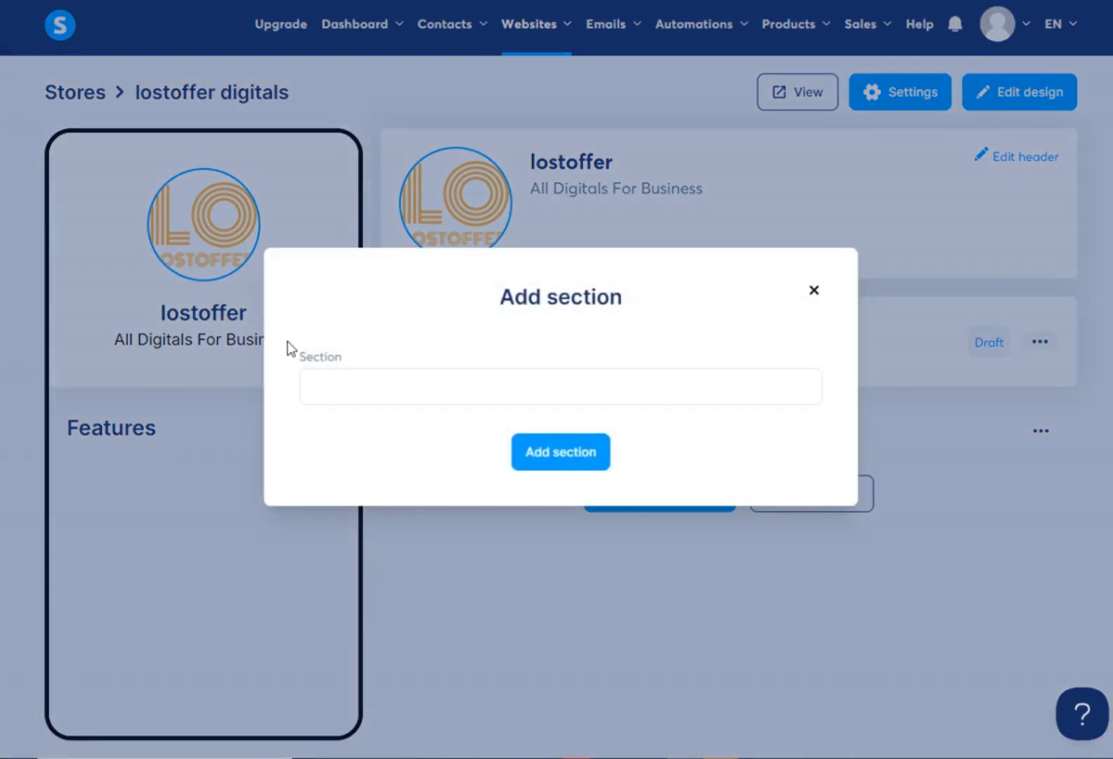
{"action": "left_click", "coordinate": [330, 378]}
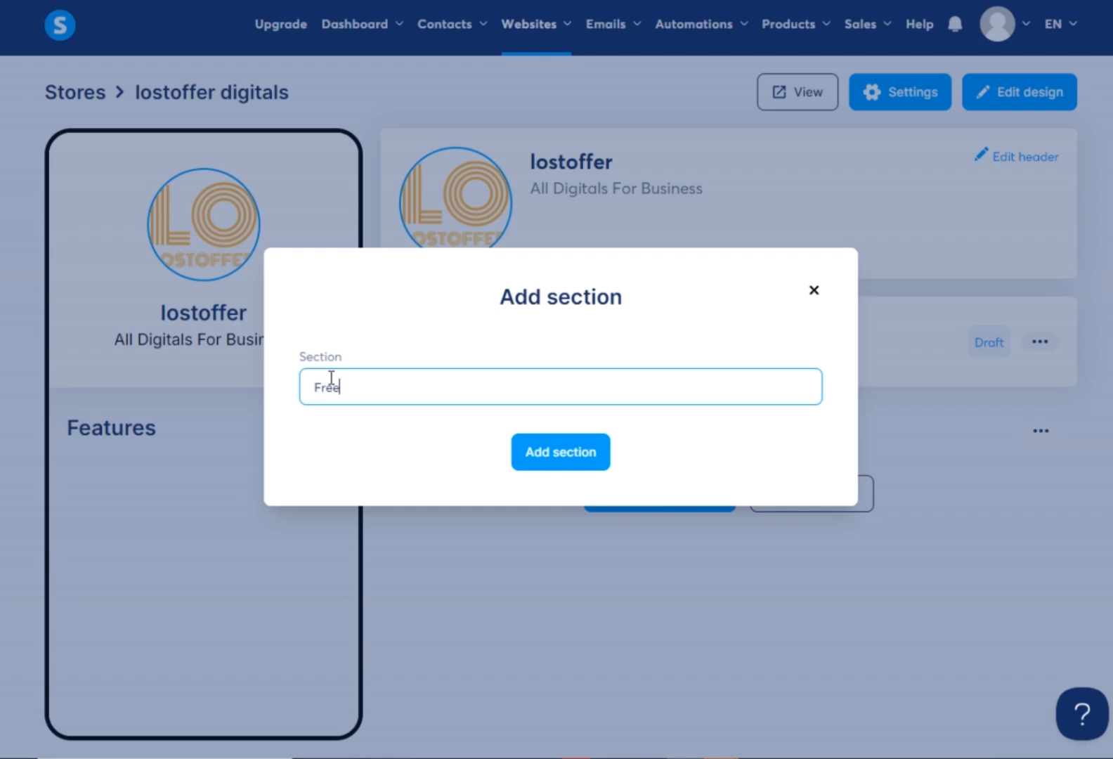
{"action": "left_click", "coordinate": [587, 457]}
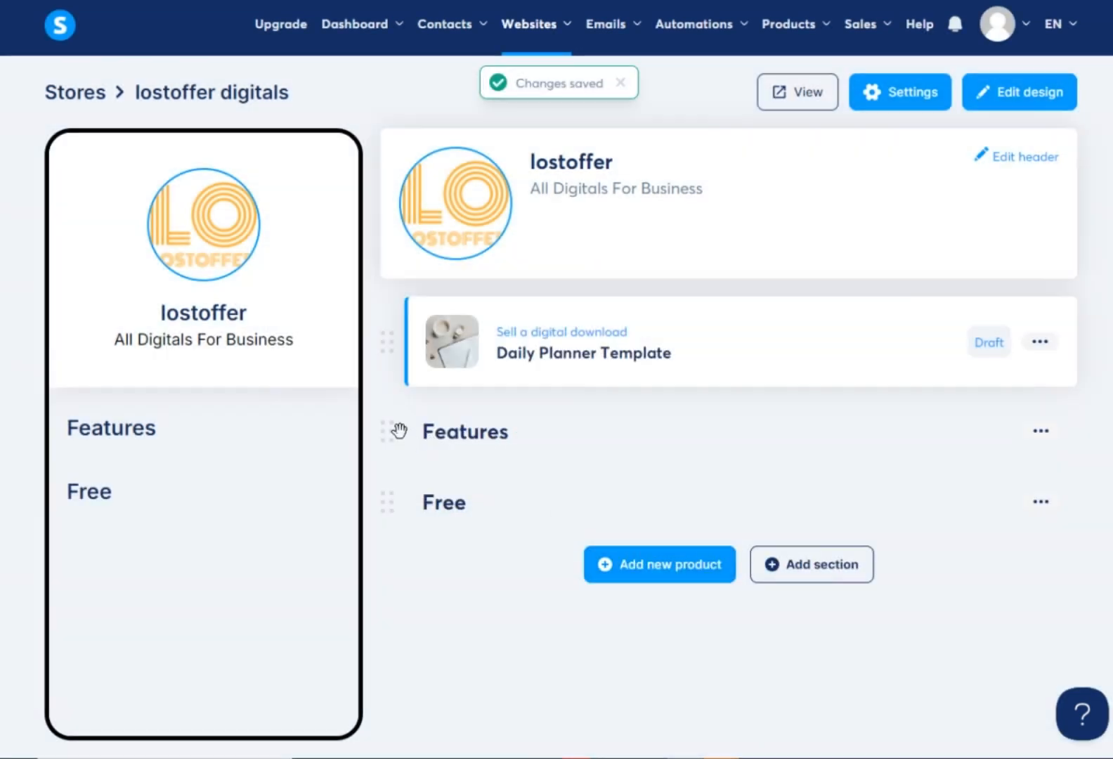
Review the store's name, domain, language and currency settings, and try to reorder the Daily Planner Template product.
{"action": "left_click", "coordinate": [891, 92]}
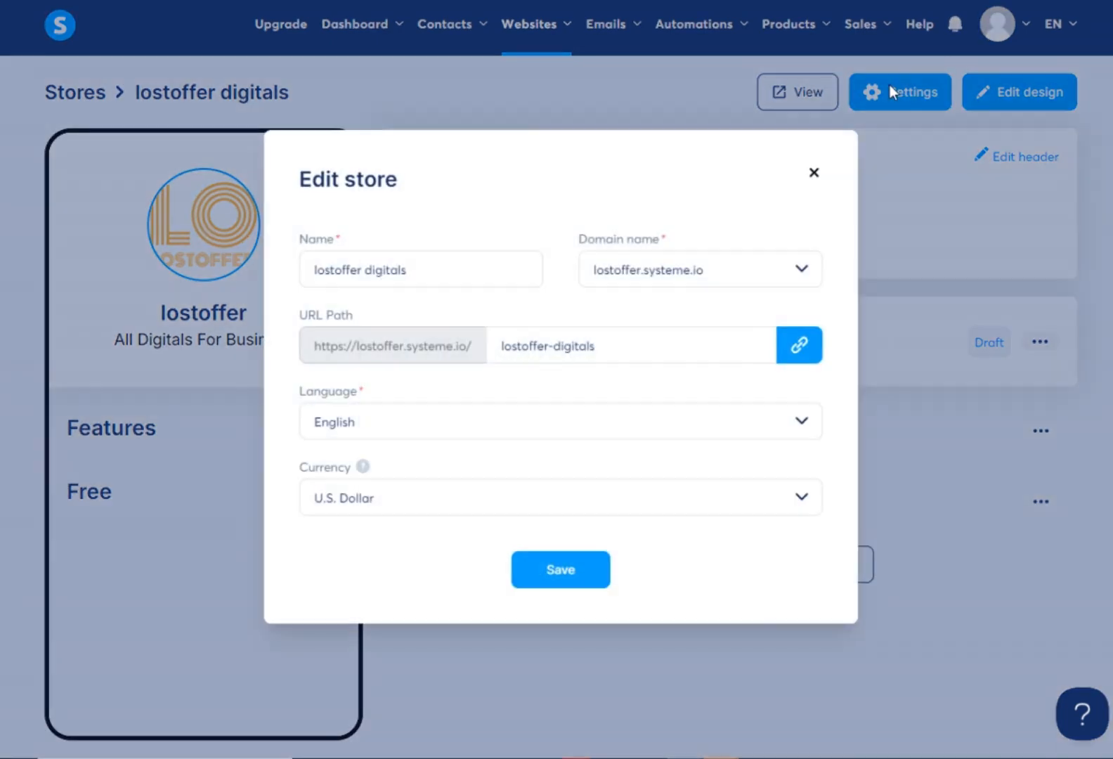
{"action": "left_click", "coordinate": [817, 176]}
{"action": "left_click_drag", "start_coordinate": [395, 365], "coordinate": [409, 316]}
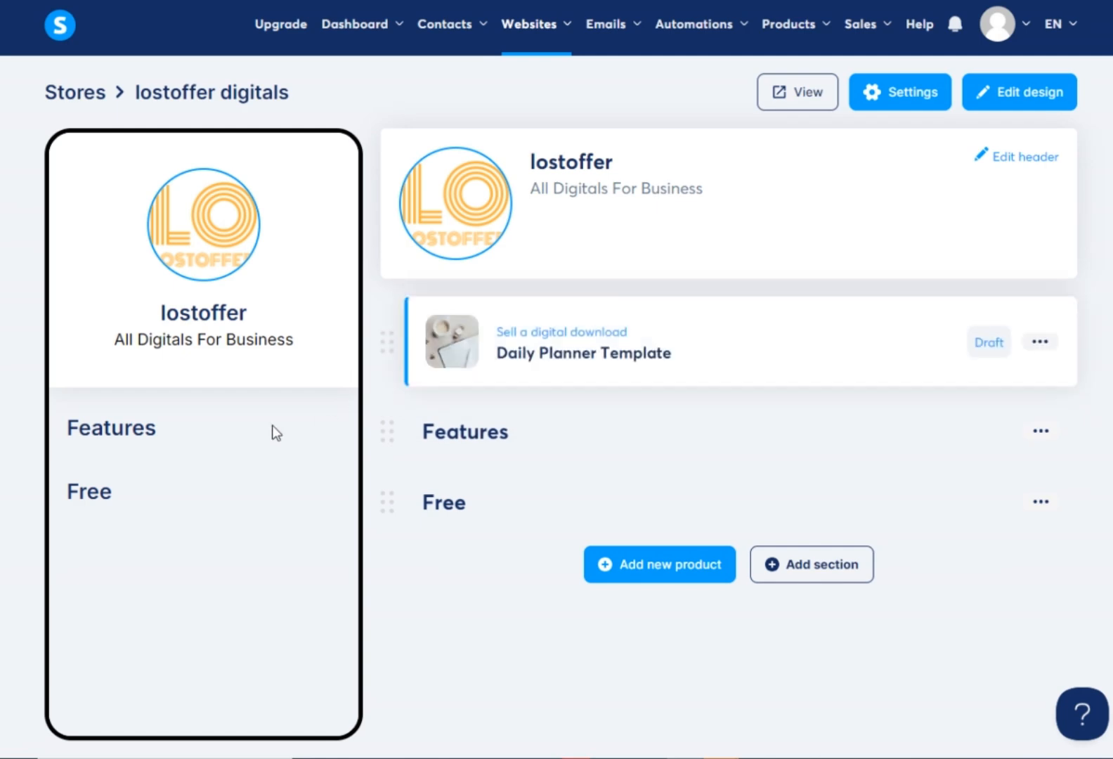
Edit the store design and apply the dark template of the digital marketing expert and content creator.
{"action": "left_click", "coordinate": [1036, 102]}
{"action": "scroll", "coordinate": [810, 362], "scroll_direction": "down", "scroll_amount": 6}
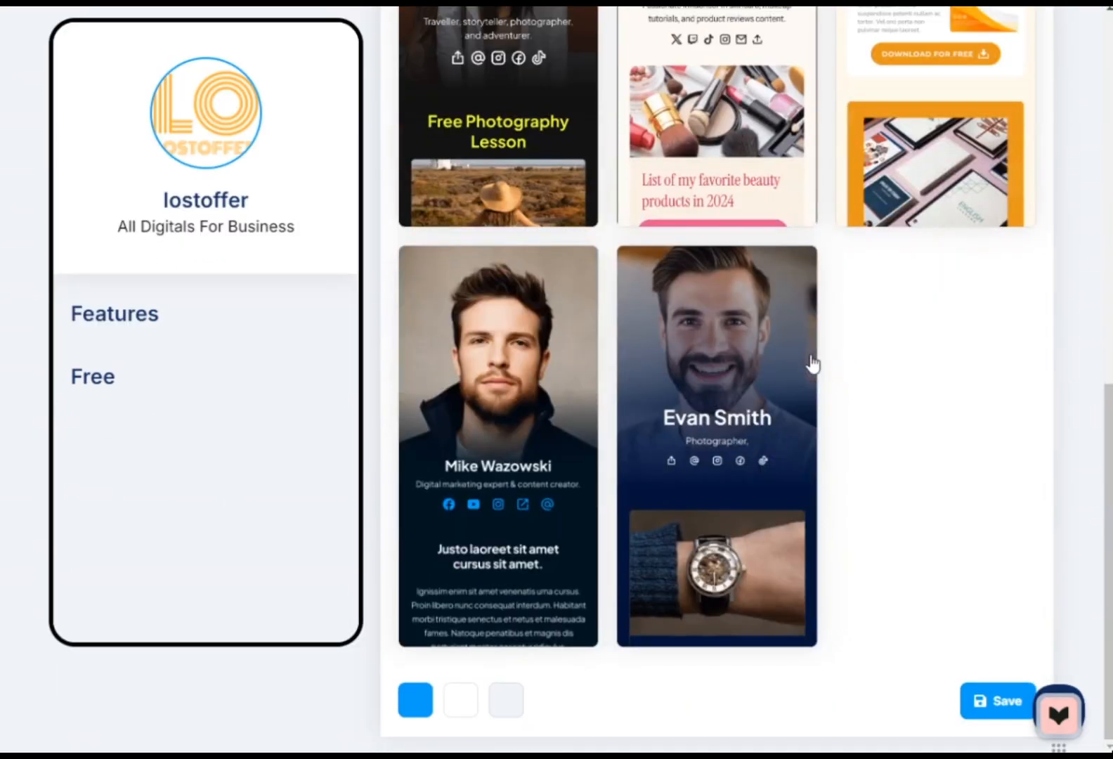
{"action": "left_click", "coordinate": [462, 711]}
{"action": "left_click", "coordinate": [418, 699]}
{"action": "left_click", "coordinate": [566, 399]}
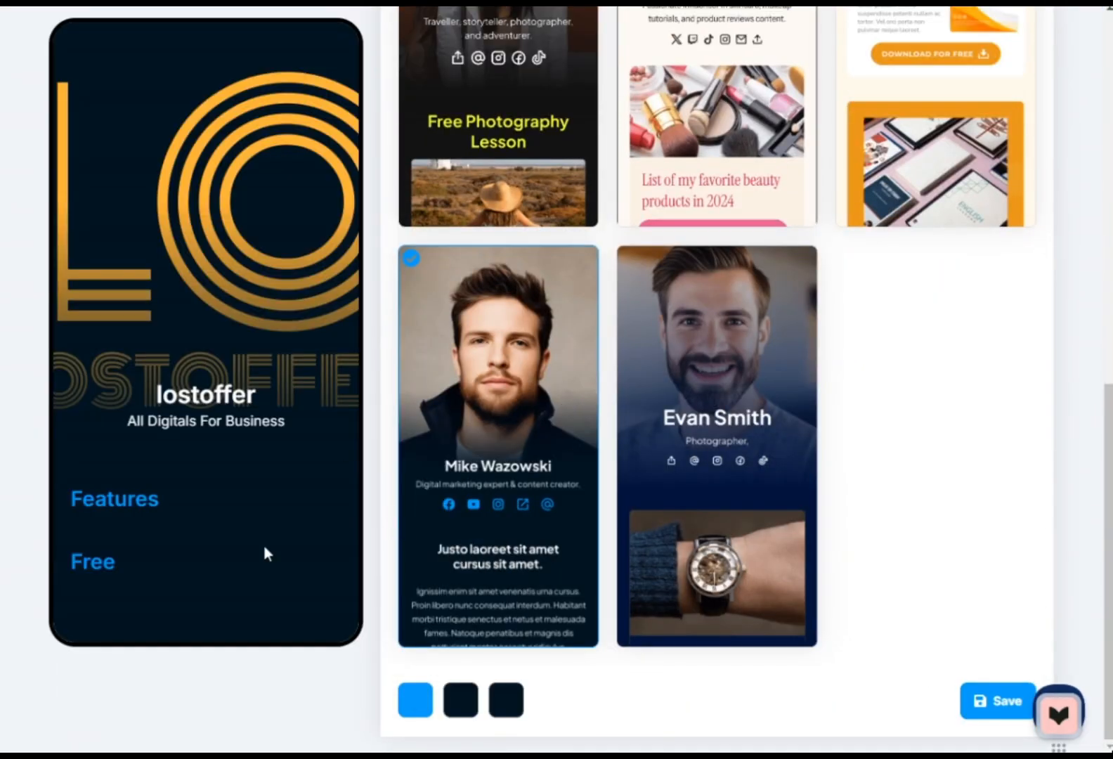
Set the design colors to yellow ffcf00 for section titles, black for the header and dark navy for the page background.
{"action": "left_click", "coordinate": [418, 696]}
{"action": "left_click_drag", "start_coordinate": [355, 584], "coordinate": [350, 588]}
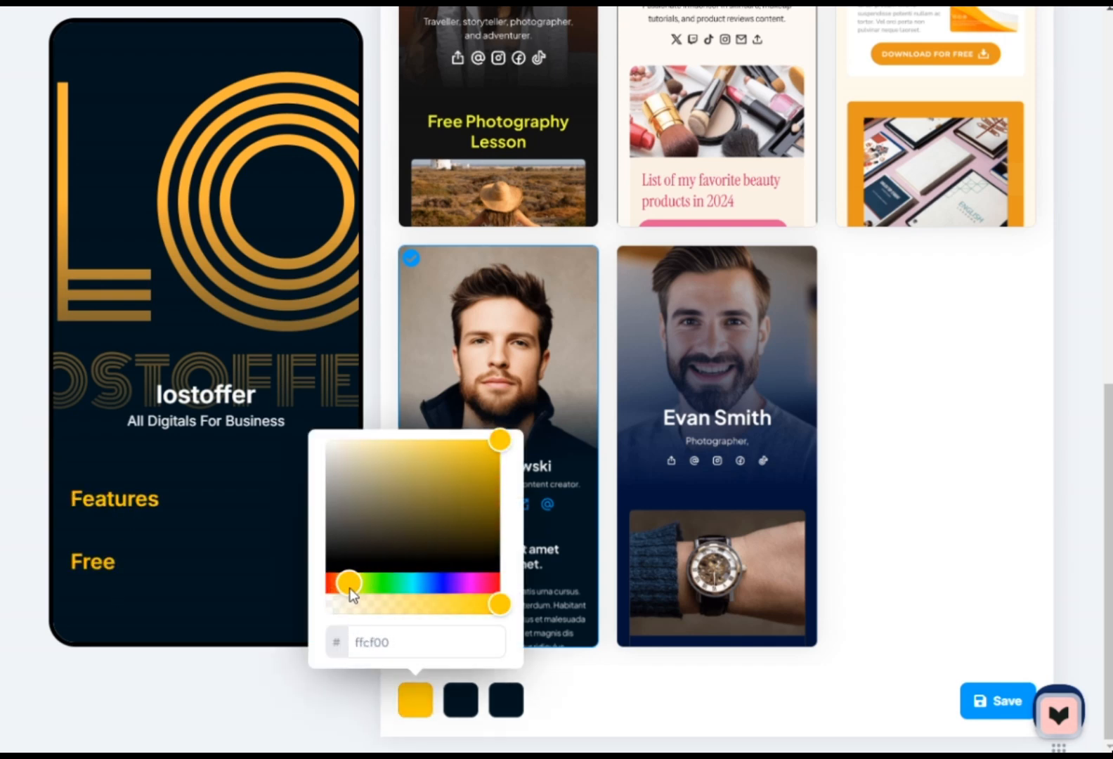
{"action": "left_click", "coordinate": [460, 701]}
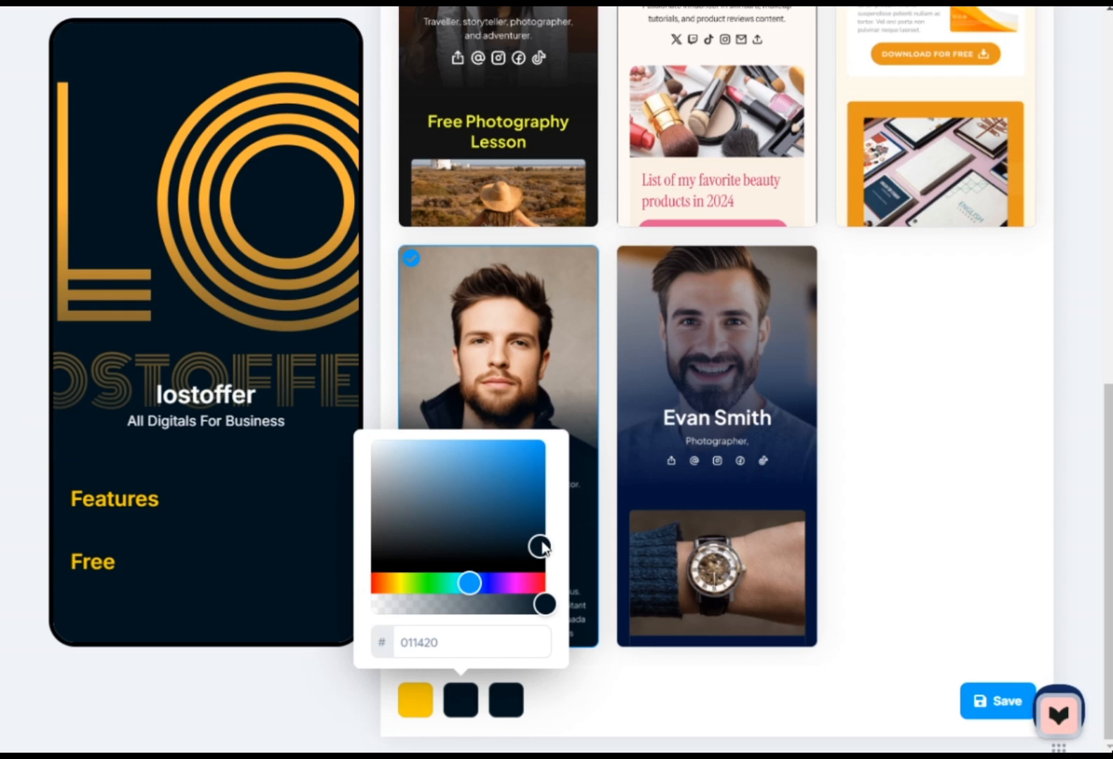
{"action": "left_click_drag", "start_coordinate": [542, 547], "coordinate": [591, 537]}
{"action": "left_click", "coordinate": [506, 699]}
Save the store design and check the live store page, closing it to return to the store editor.
{"action": "left_click", "coordinate": [966, 717]}
{"action": "scroll", "coordinate": [772, 631], "scroll_direction": "up", "scroll_amount": 5}
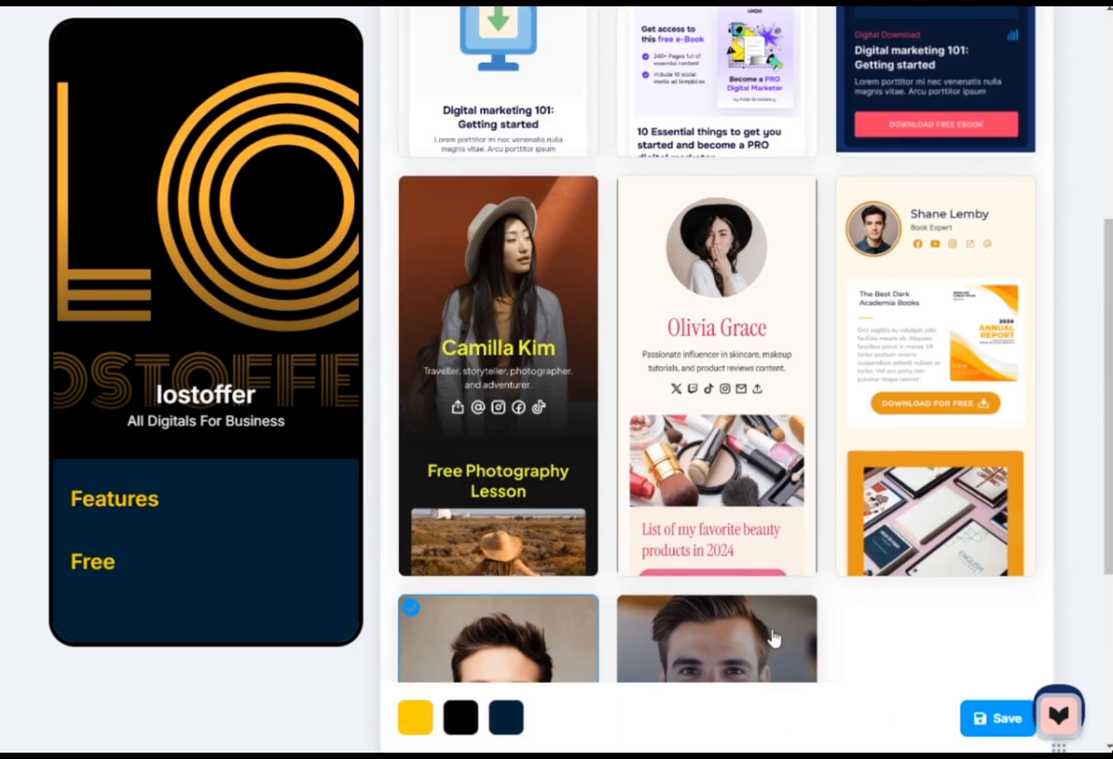
{"action": "left_click", "coordinate": [997, 718]}
{"action": "left_click", "coordinate": [789, 99]}
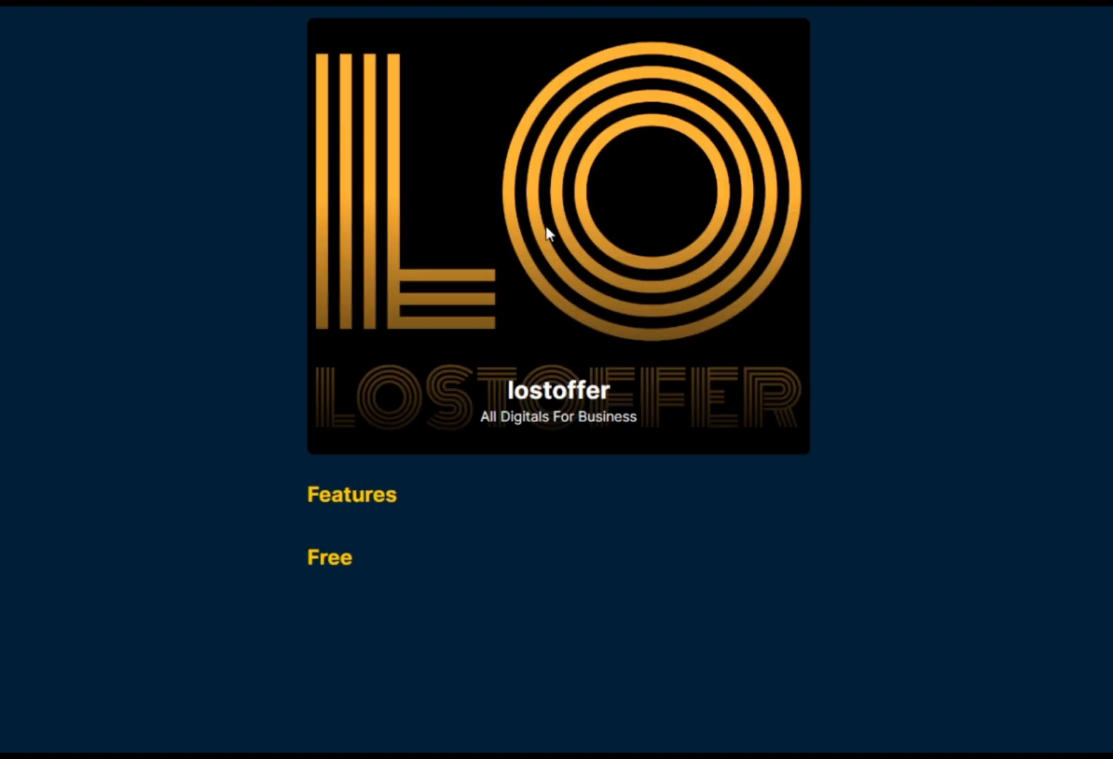
{"action": "key", "text": "ctrl+w"}
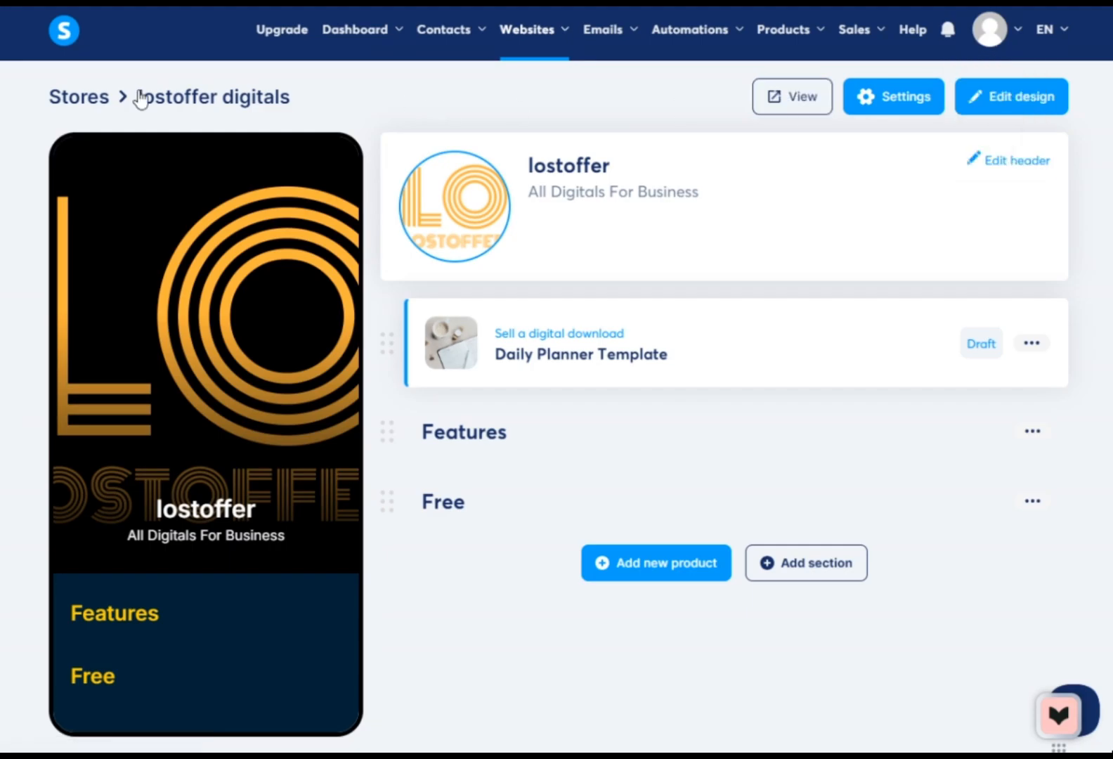